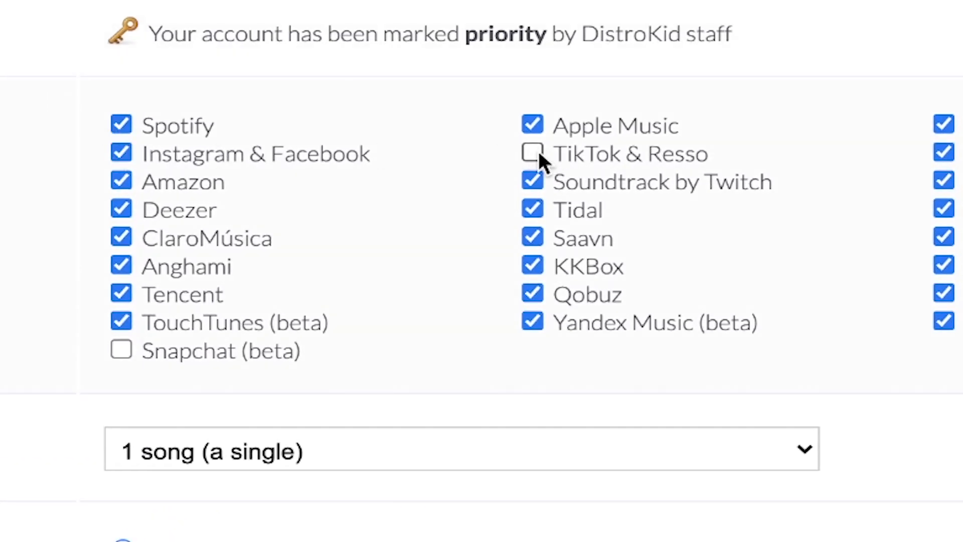
scroll(482, 271, "down", 4)
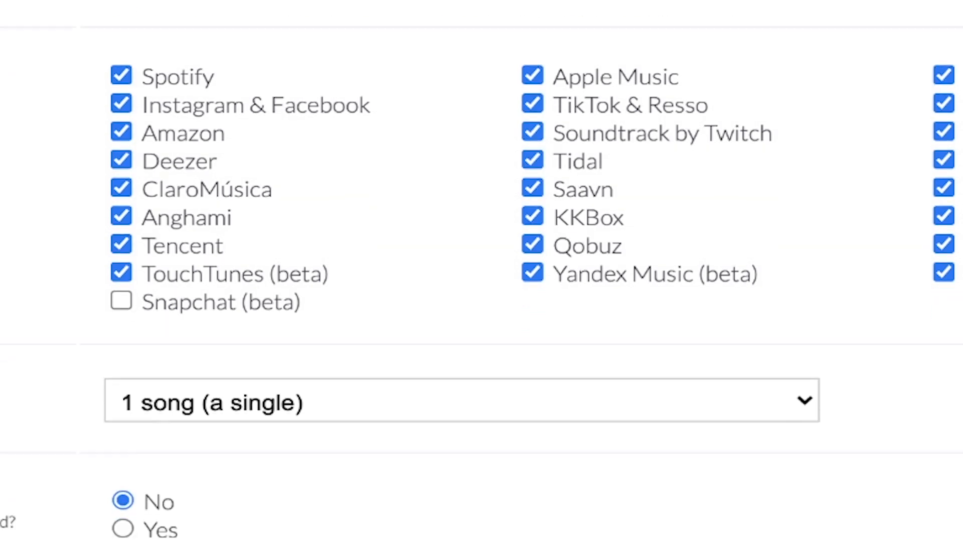
scroll(482, 271, "down", 2)
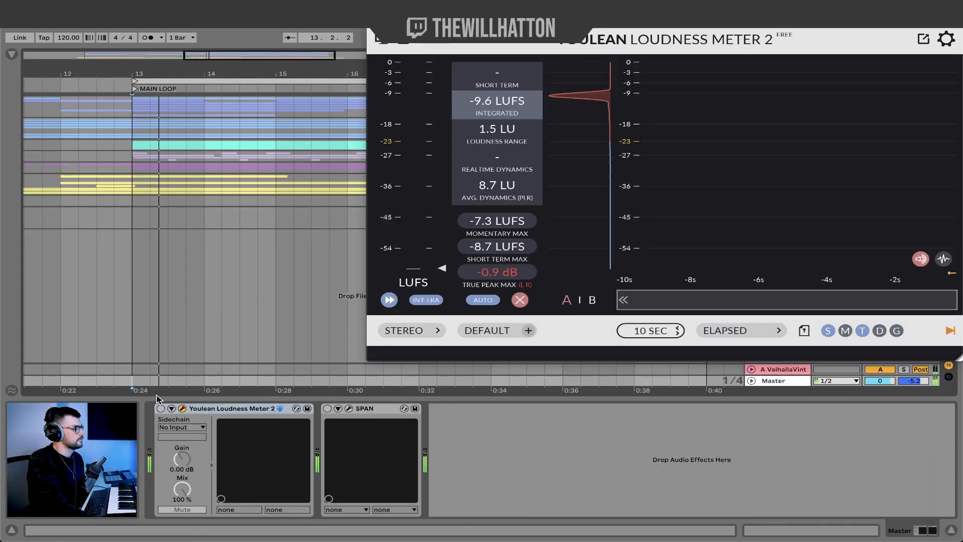
- Enable the loudness meter on the master and compare the mid and side spectra in SPAN while the main loop plays
left_click(161, 408)
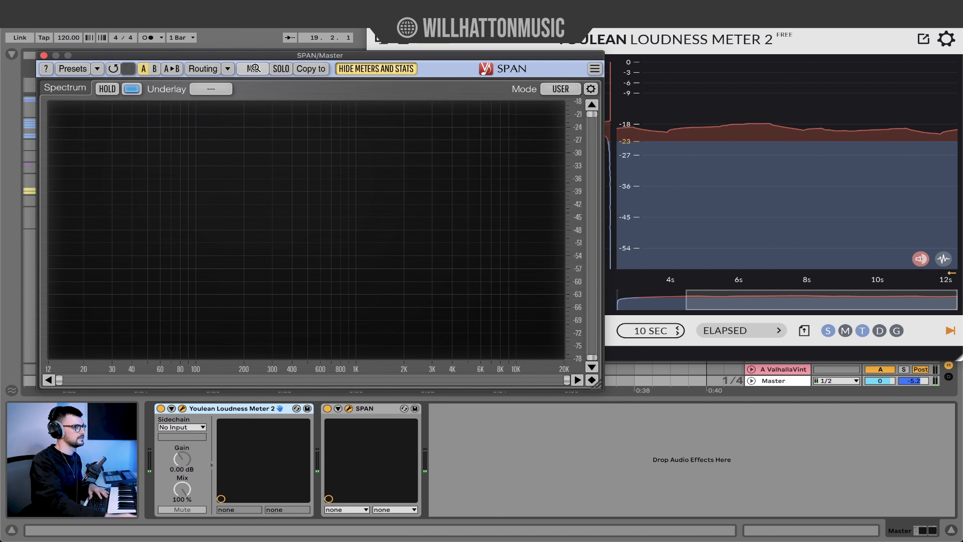
left_click(255, 67)
left_click(255, 68)
key("space")
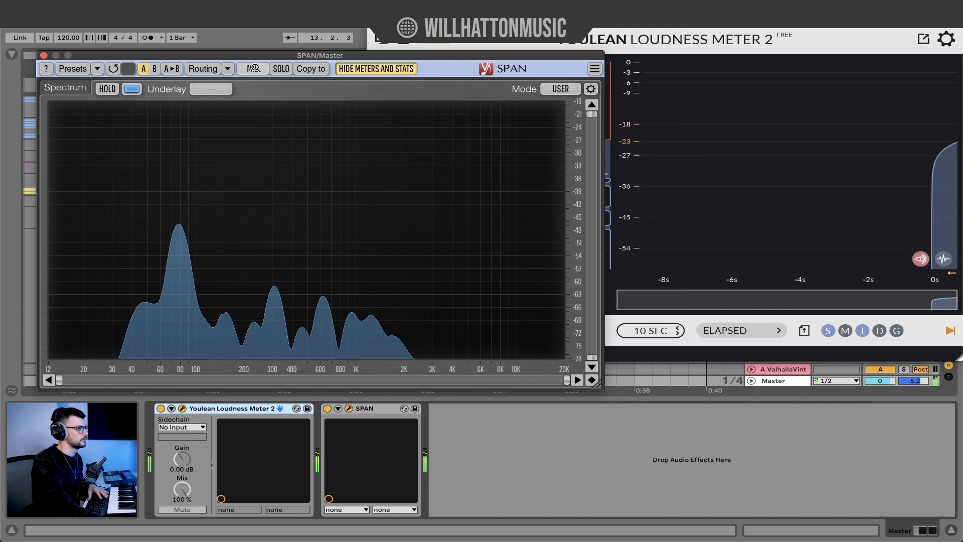
left_click(255, 67)
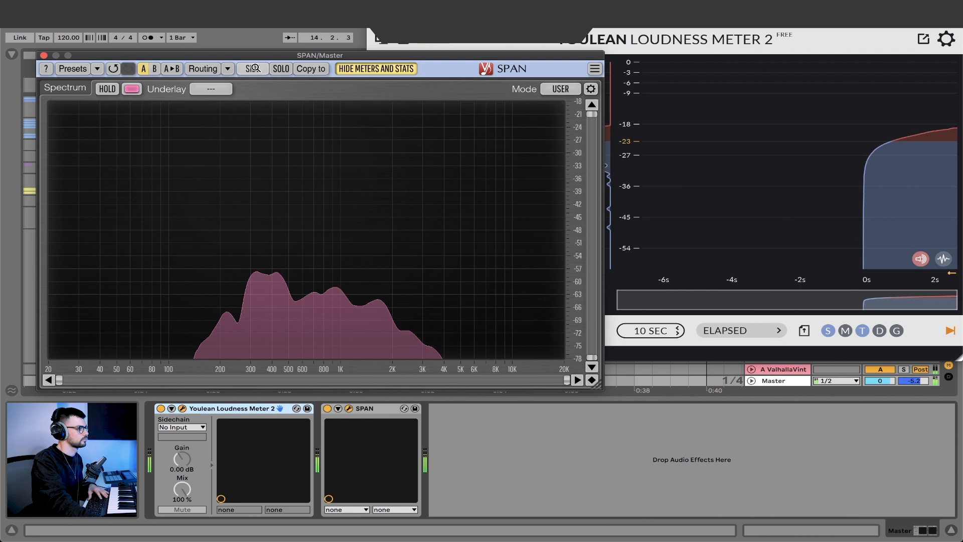
left_click(255, 67)
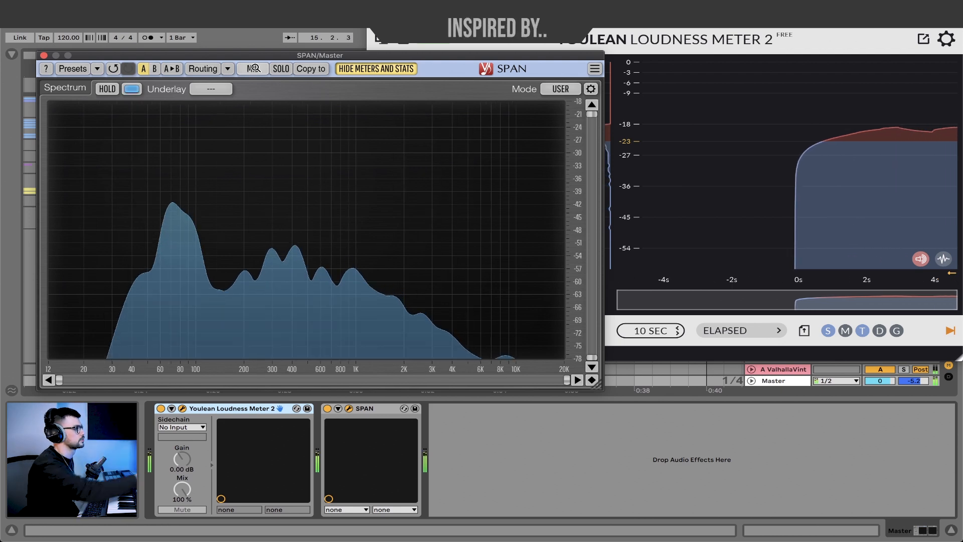
left_click(255, 68)
- Hide the open plug-in windows and show the browser beside the arrangement
left_click(44, 56)
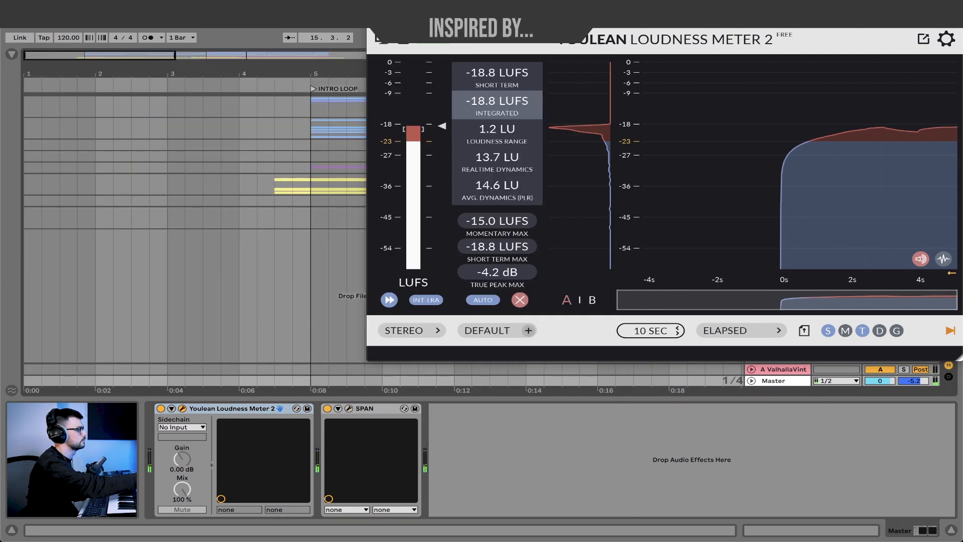
key("ctrl+alt+p")
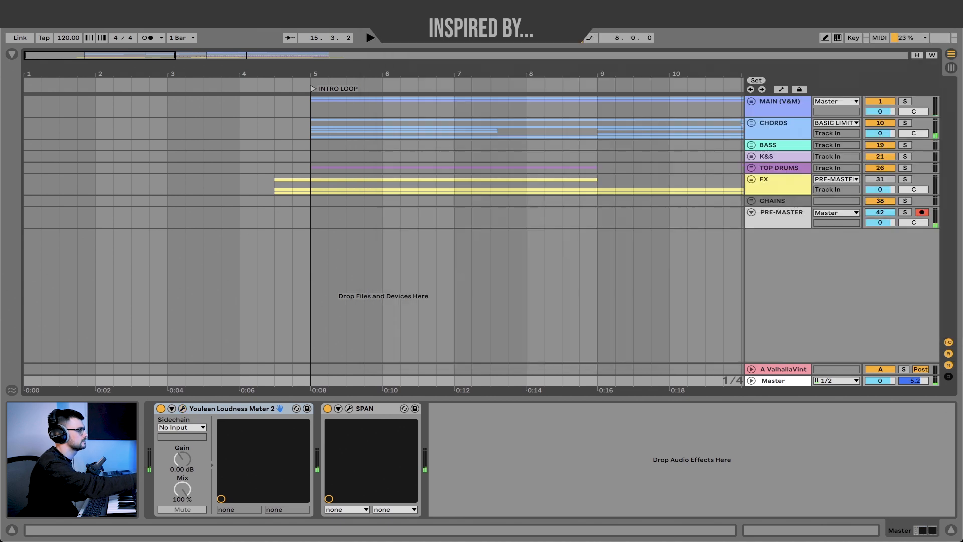
left_click(12, 54)
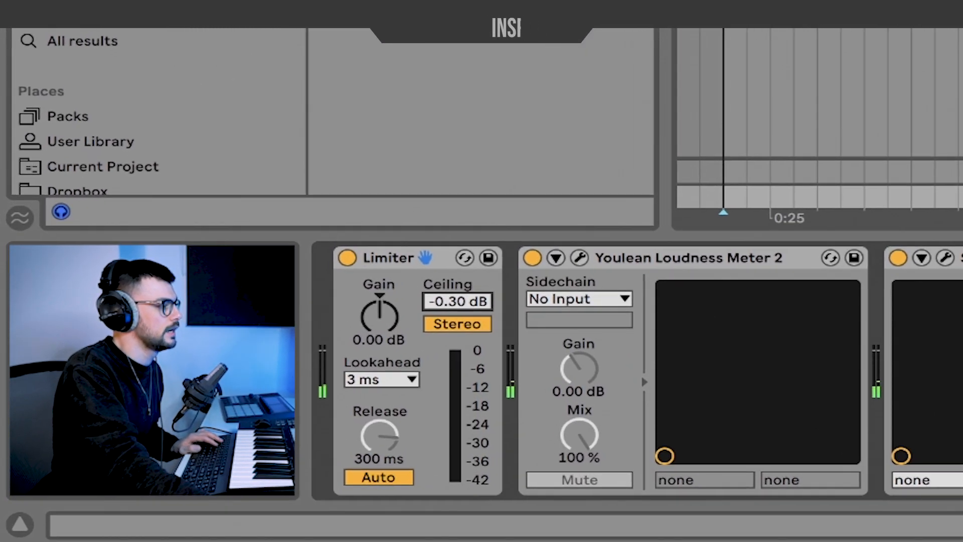
- Set the lookahead of the master track's Limiter to 6 ms
left_click_drag(457, 301, 457, 326)
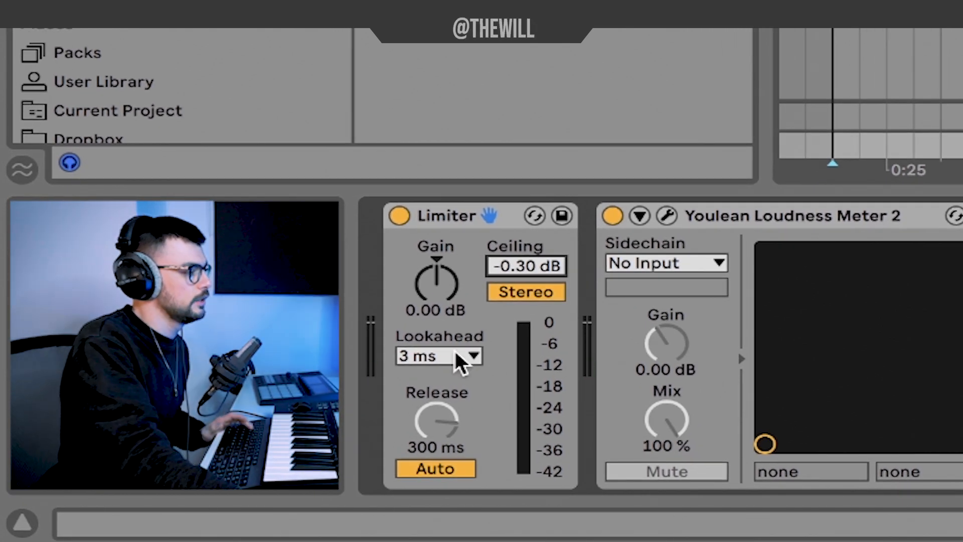
left_click(458, 358)
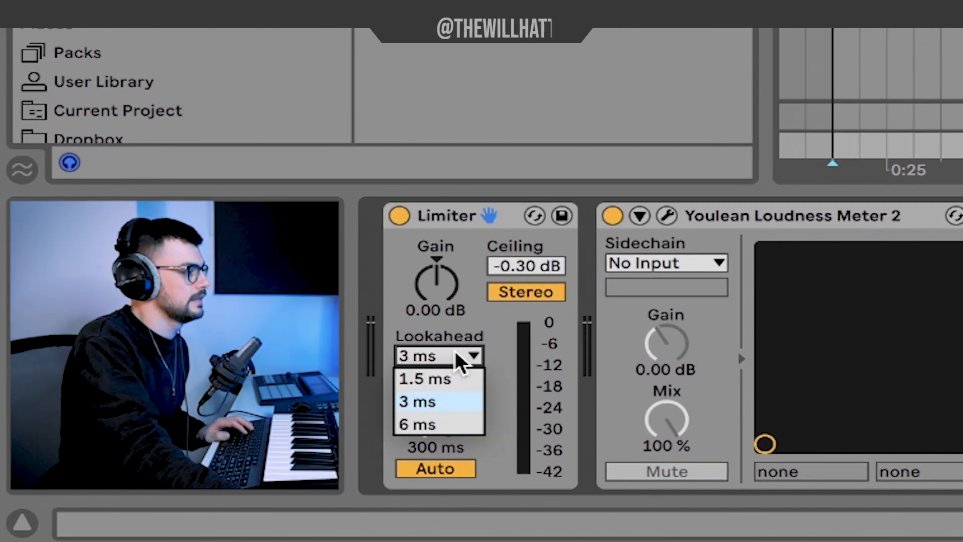
left_click(439, 425)
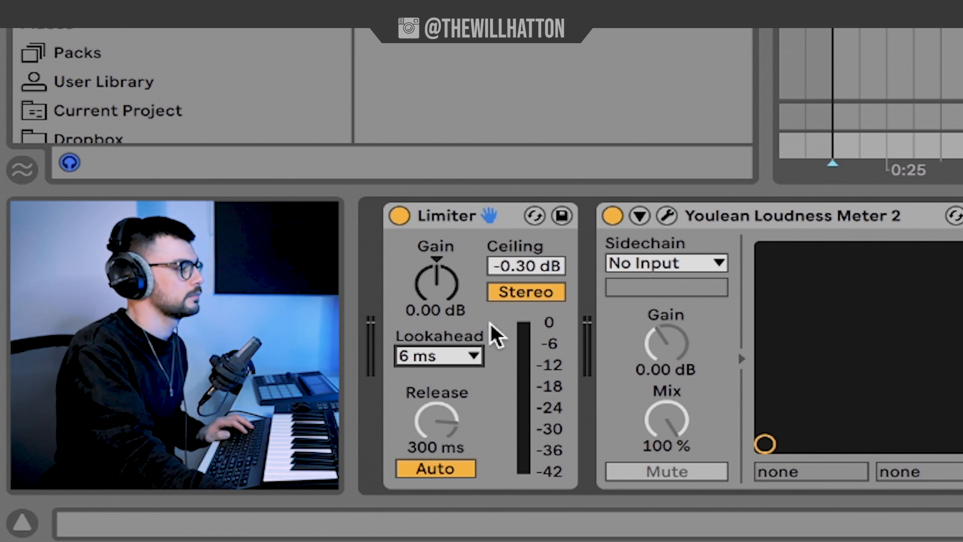
- Play the main loop while adjusting the Limiter's gain, settling on 10.4 dB
left_click_drag(447, 304, 447, 271)
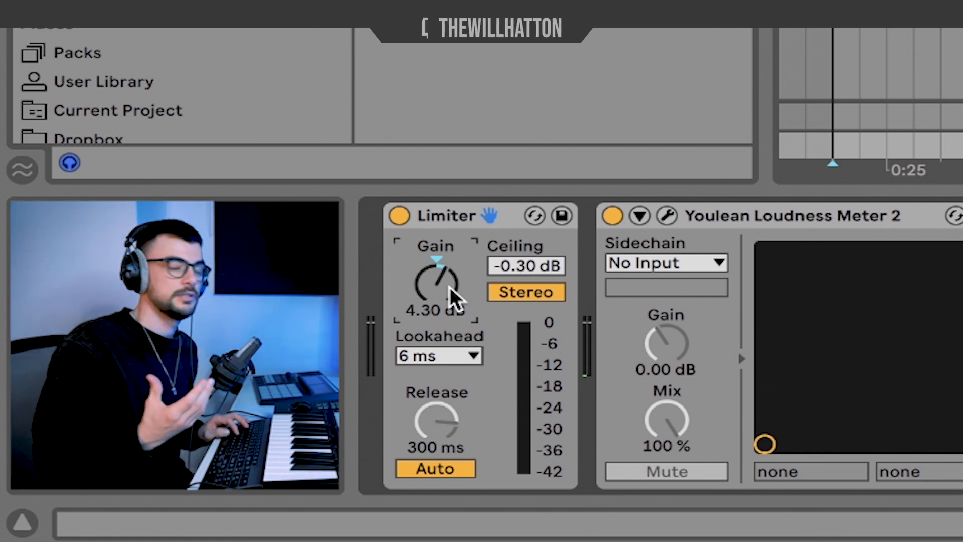
key("space")
left_click_drag(436, 285, 436, 238)
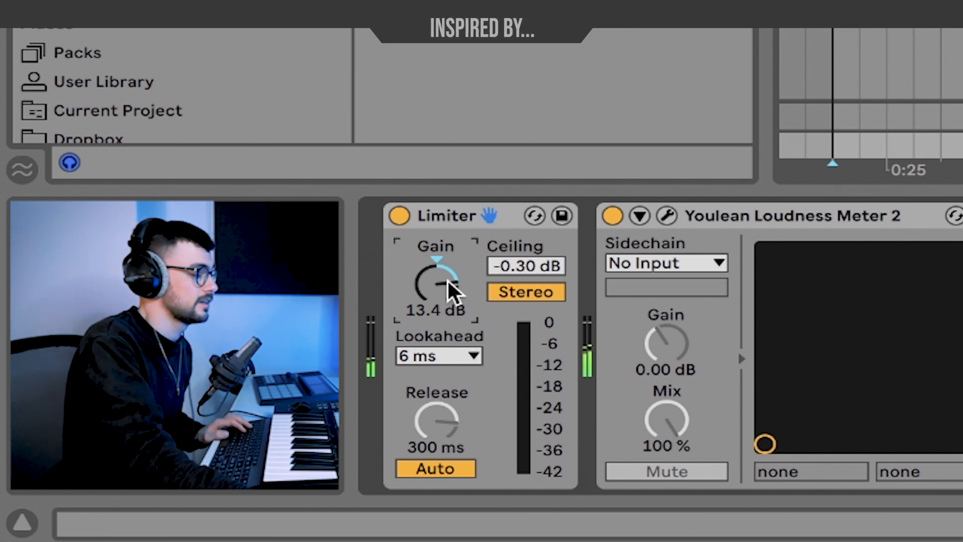
left_click_drag(441, 291, 444, 297)
key("space")
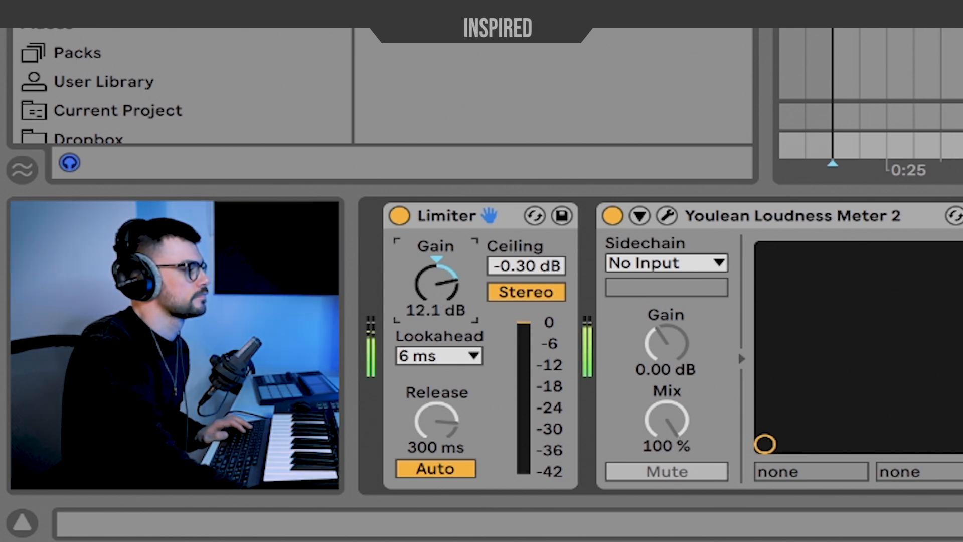
left_click_drag(445, 297, 445, 311)
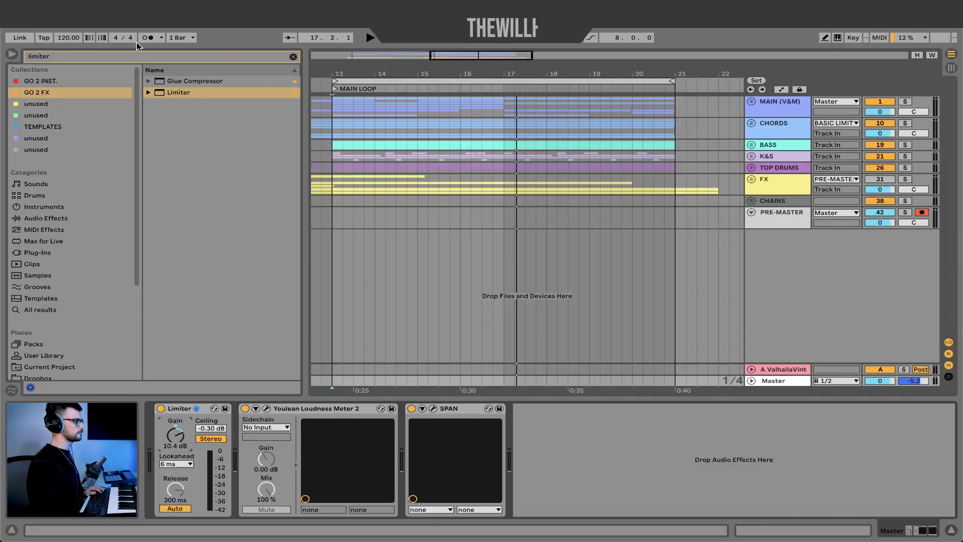
- Search the browser for Utility, add it before the Limiter on the master chain and make it Mono
left_click(114, 55)
type("utility")
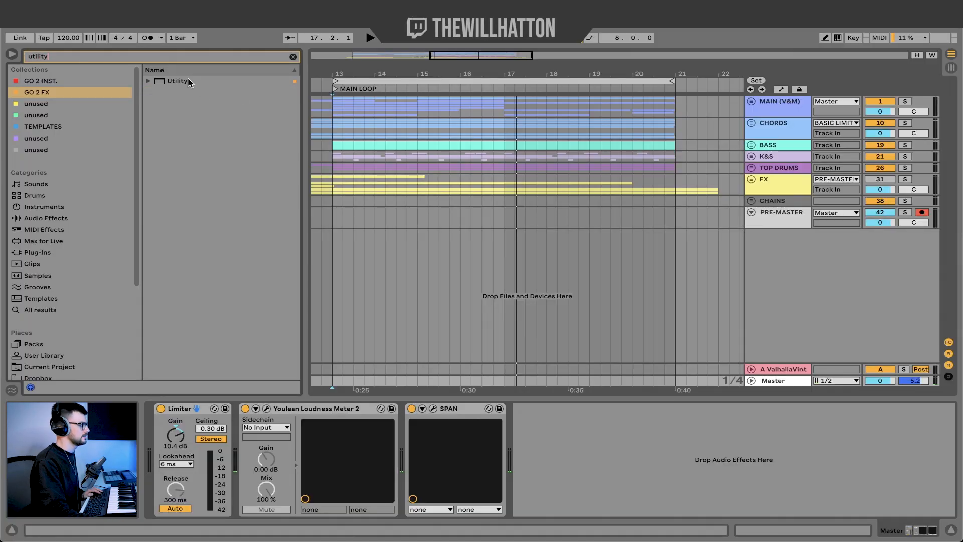
left_click_drag(189, 82, 153, 461)
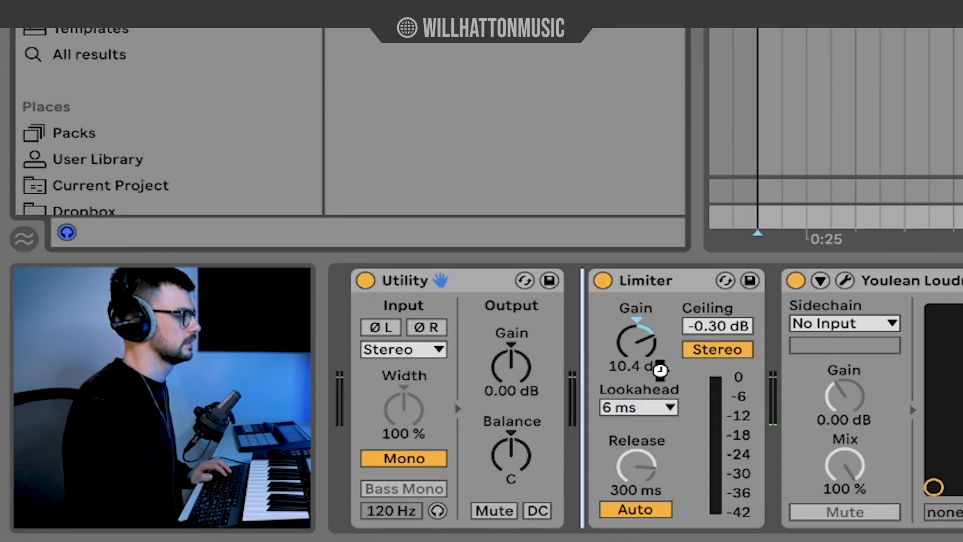
- Switch the second Utility's width control to Mid/Side Mode and set it to 100S
right_click(632, 408)
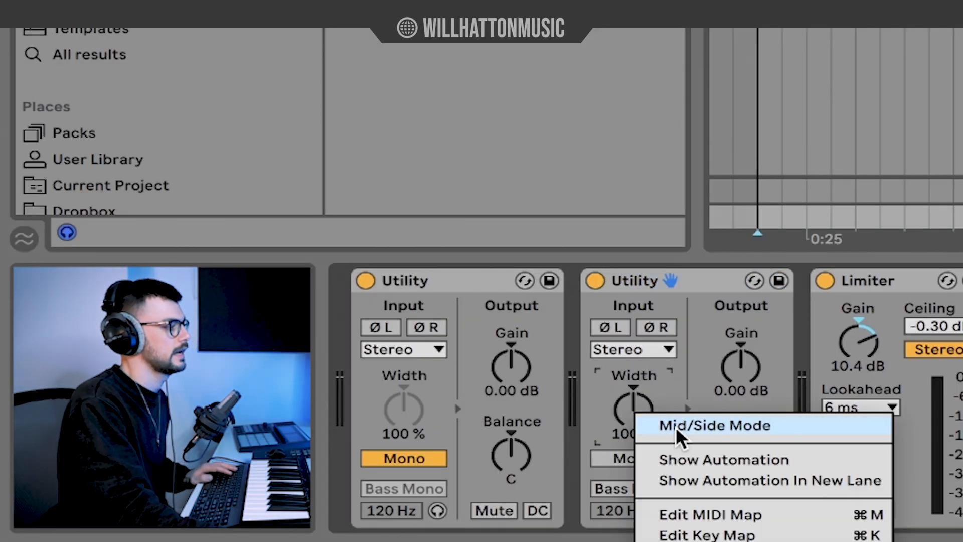
left_click(751, 420)
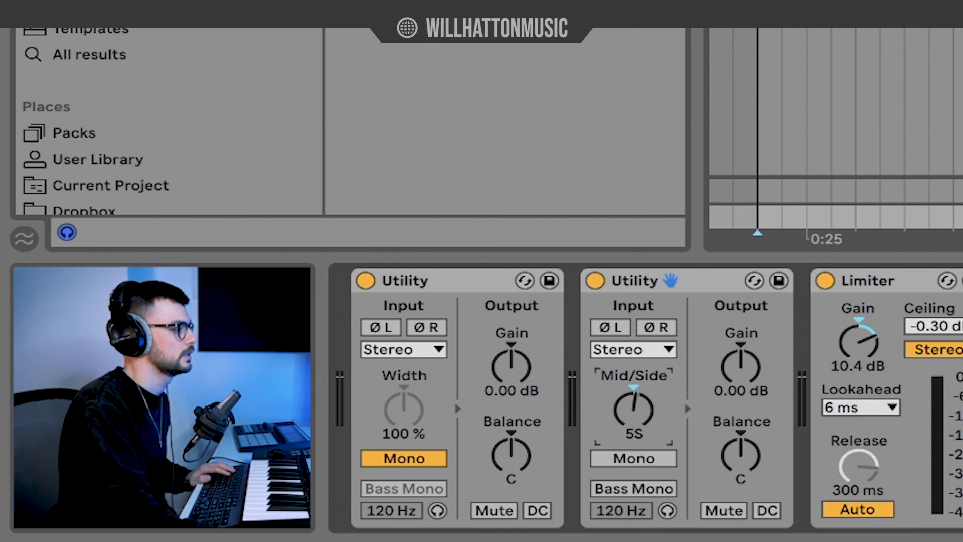
left_click_drag(634, 409, 634, 326)
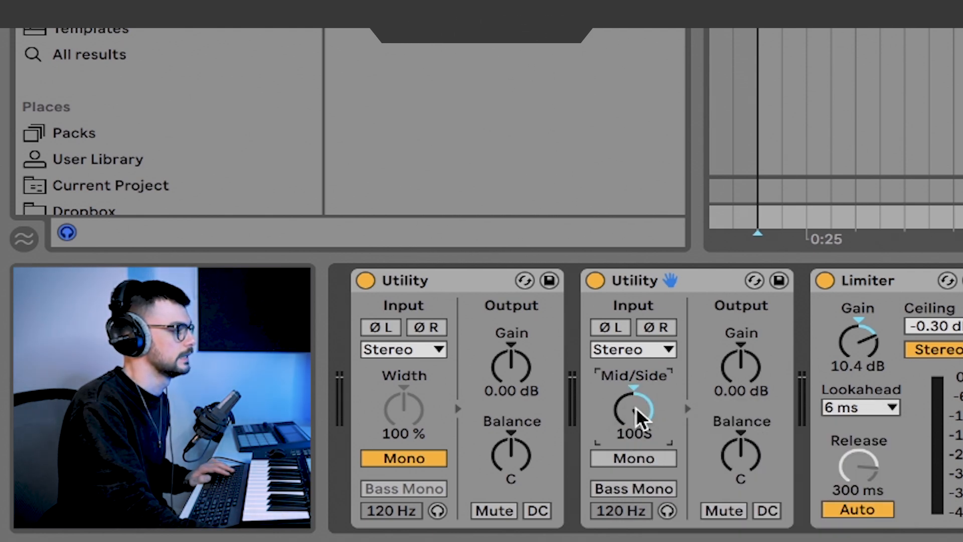
- Group the two Utility devices on the master into an Audio Effect Rack
left_click(711, 283)
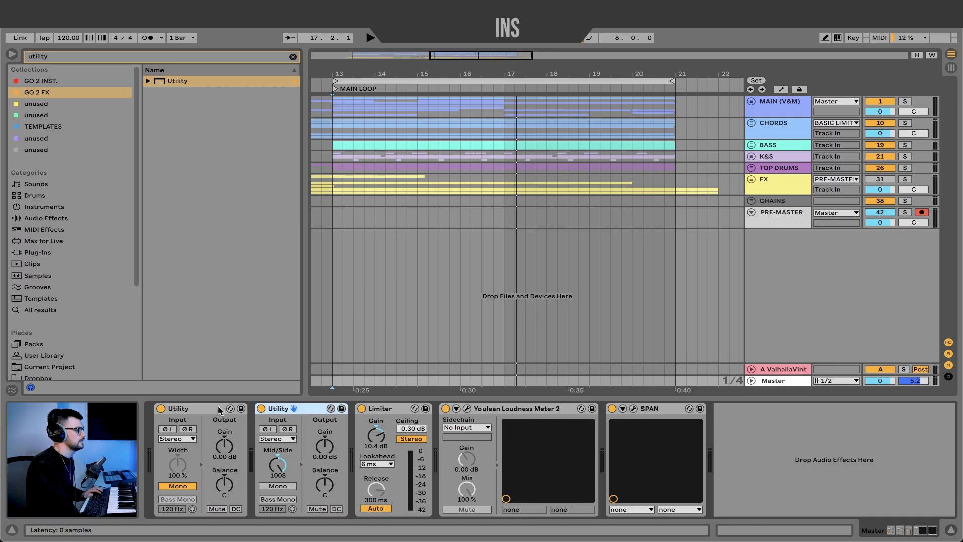
left_click(220, 410)
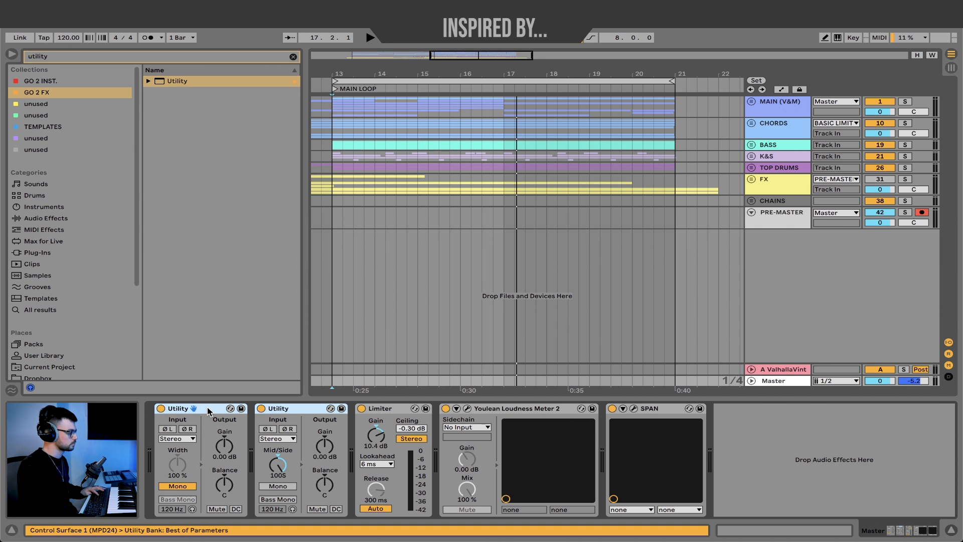
key("ctrl+g")
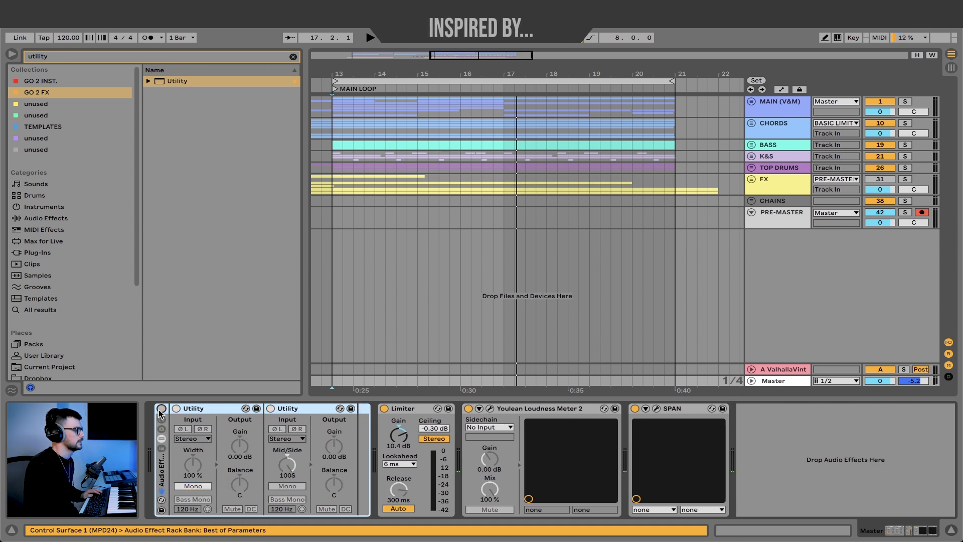
- Swap the new rack for the saved UTILITY CHECKER.adg preset
left_click(161, 417)
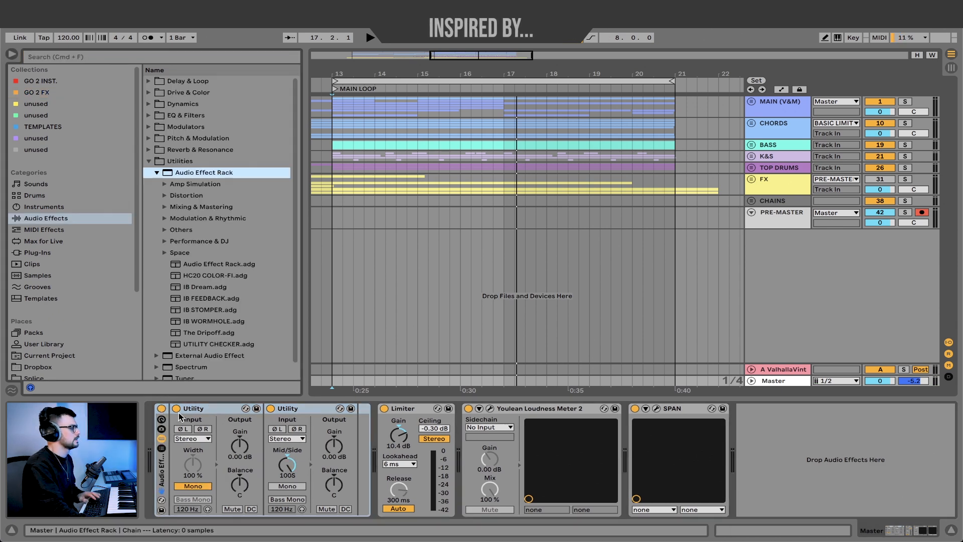
left_click(163, 454)
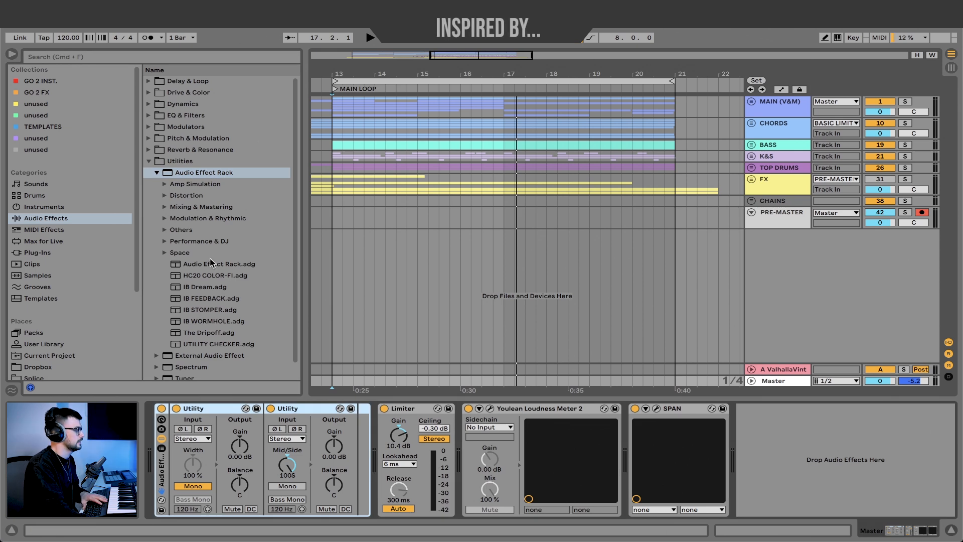
left_click(211, 345)
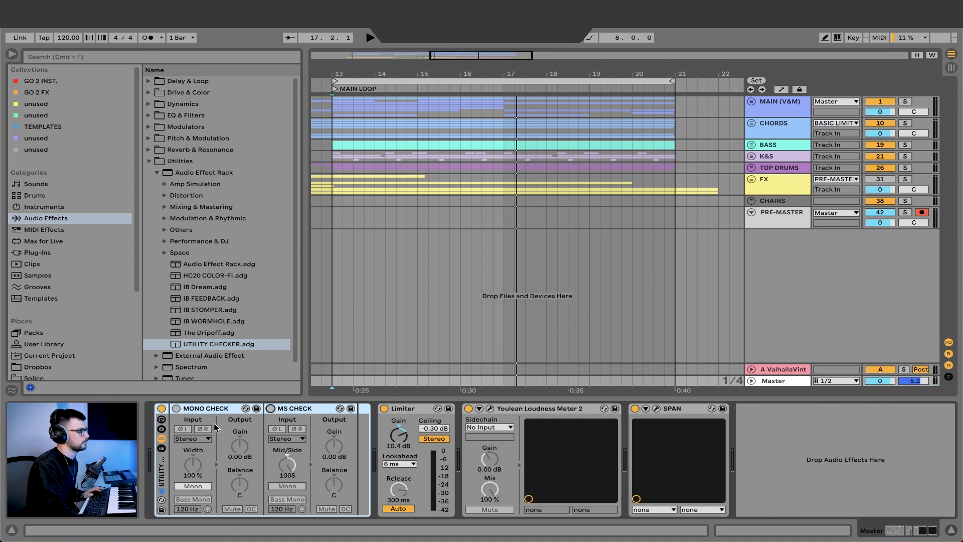
- Play the main loop and audition it alternately through MONO CHECK and MS CHECK, then switch both off and stop playback
left_click(176, 409)
key("space")
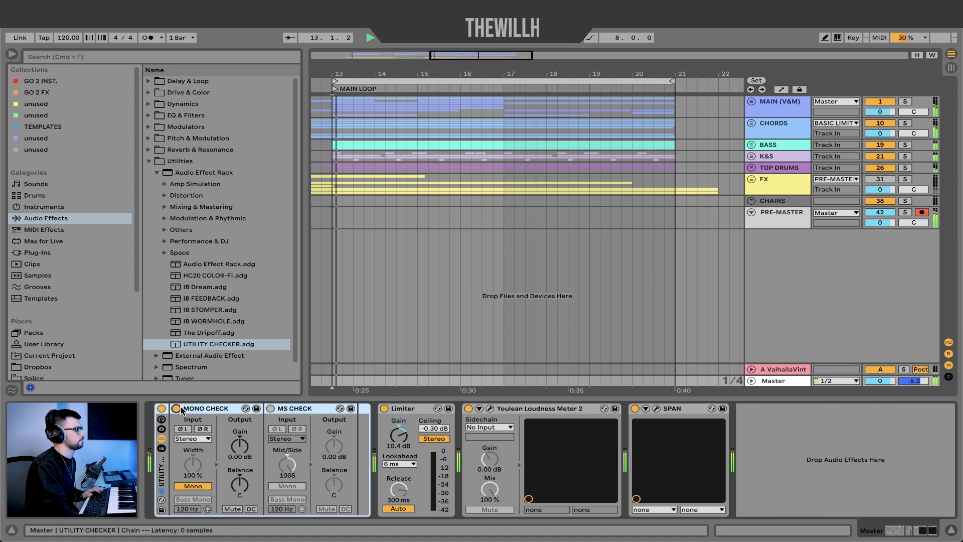
left_click(271, 409)
left_click(176, 409)
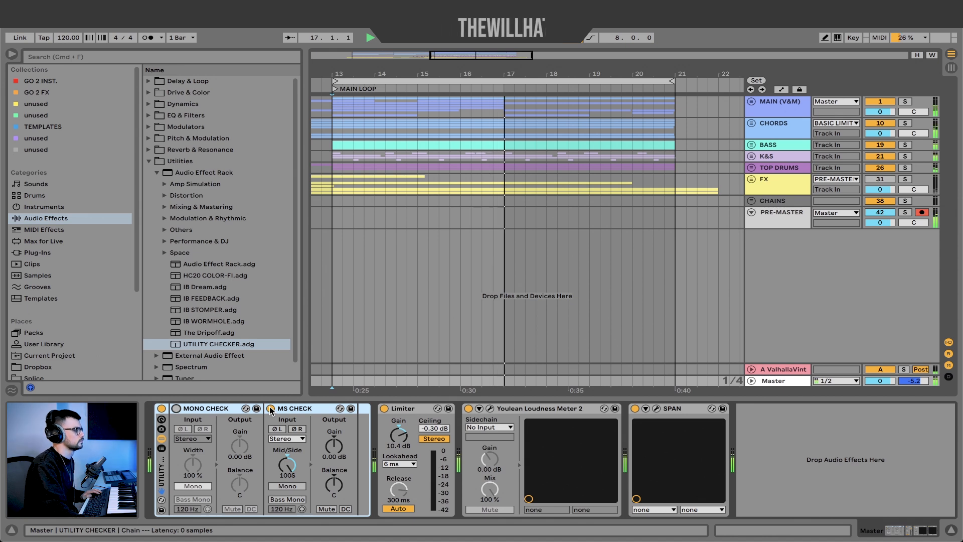
left_click(270, 409)
left_click(176, 409)
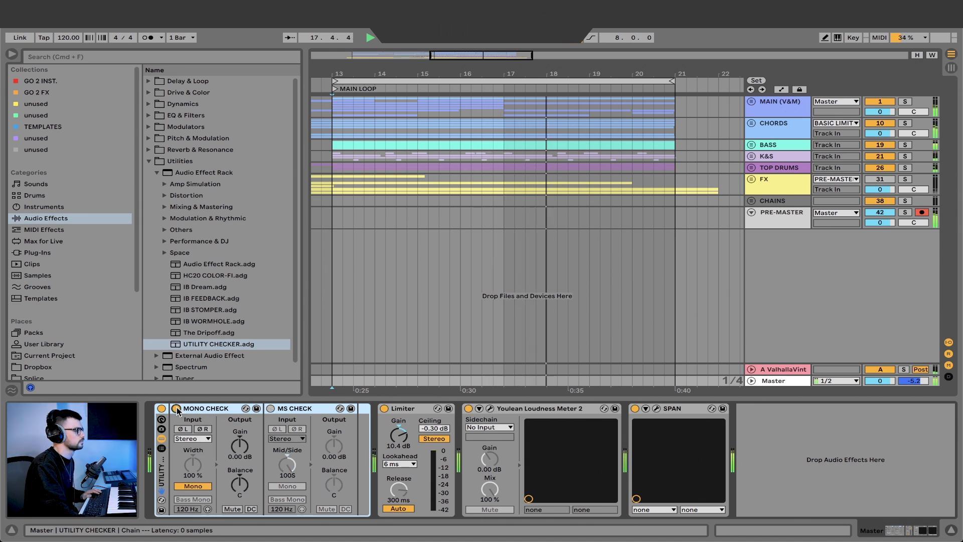
left_click(176, 409)
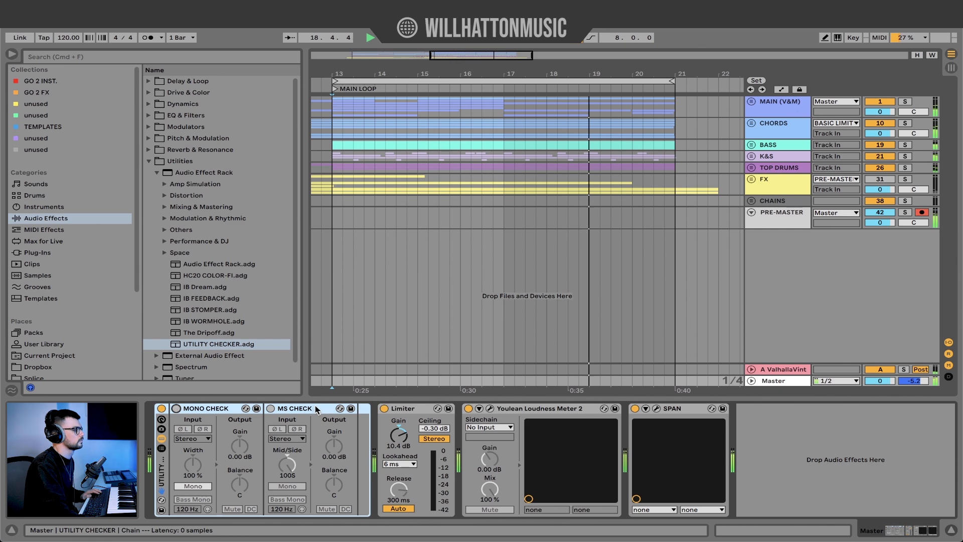
left_click(272, 409)
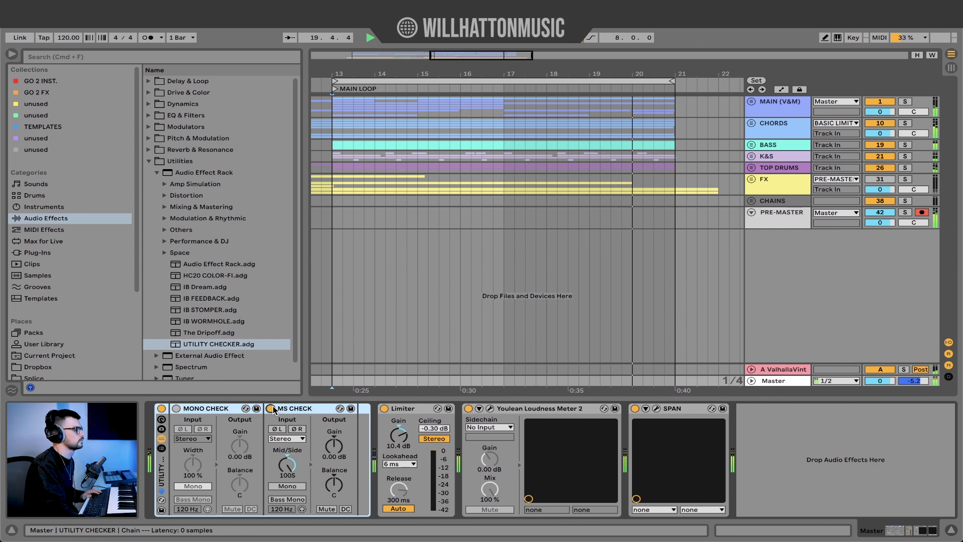
left_click(272, 409)
key("space")
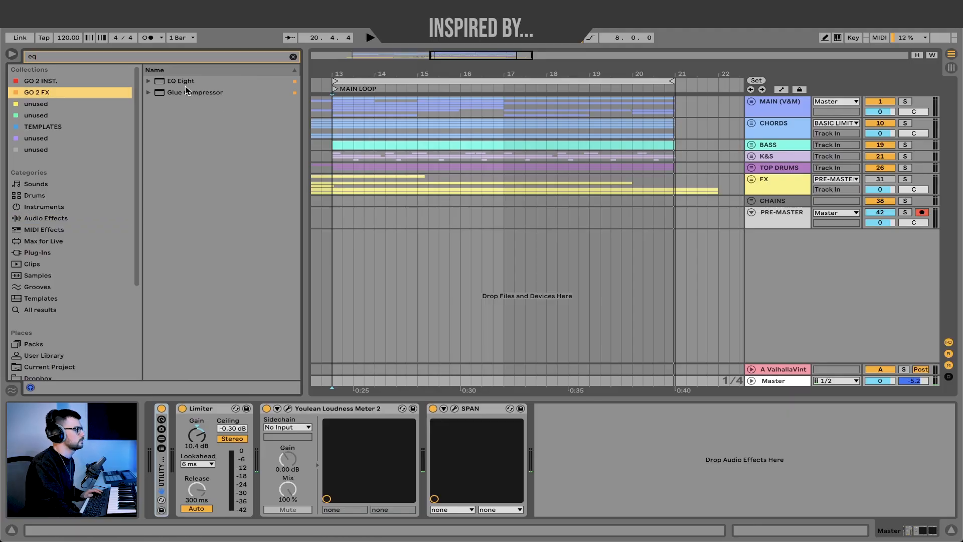
- Add an EQ Eight from the GO 2 FX collection between the utility rack and the Limiter, and set its mode to M/S
left_click(35, 92)
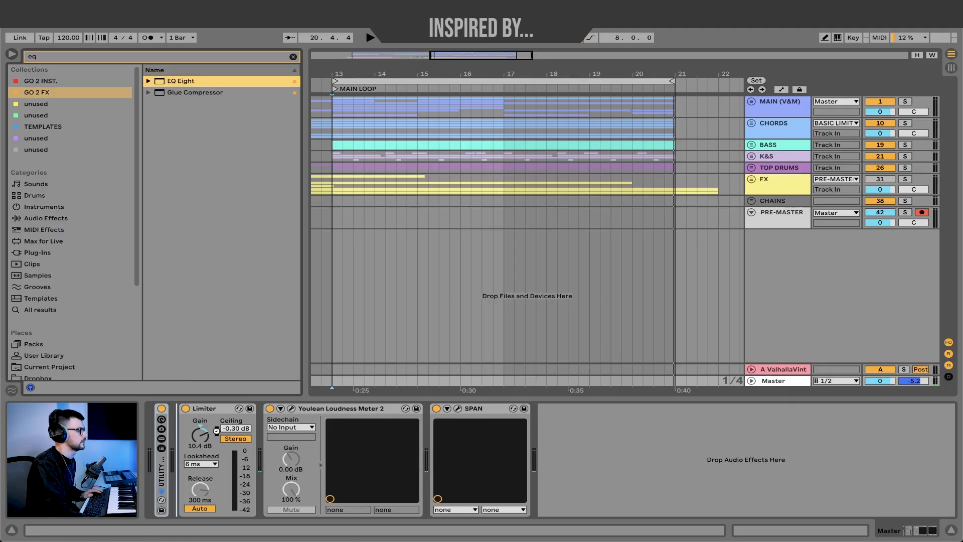
left_click_drag(217, 430, 161, 465)
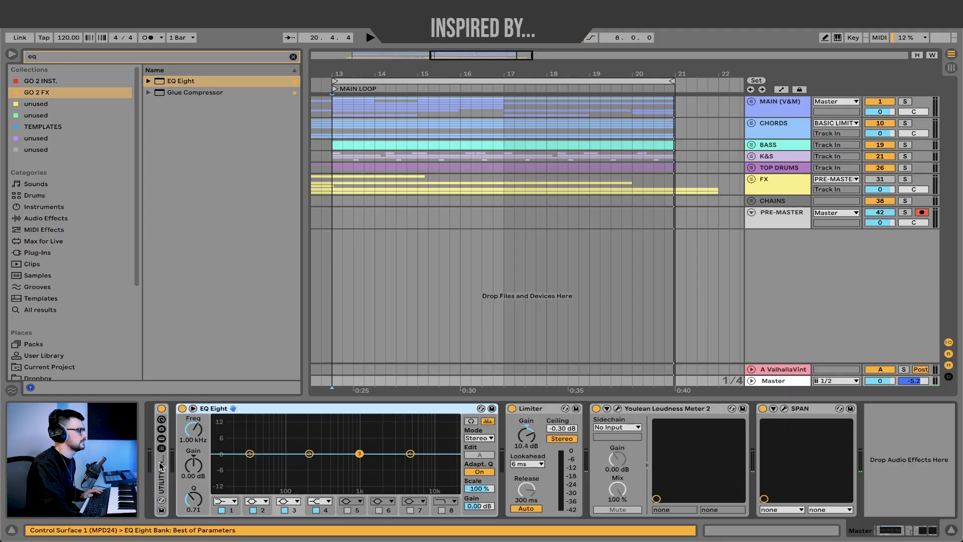
left_click(486, 438)
left_click(480, 462)
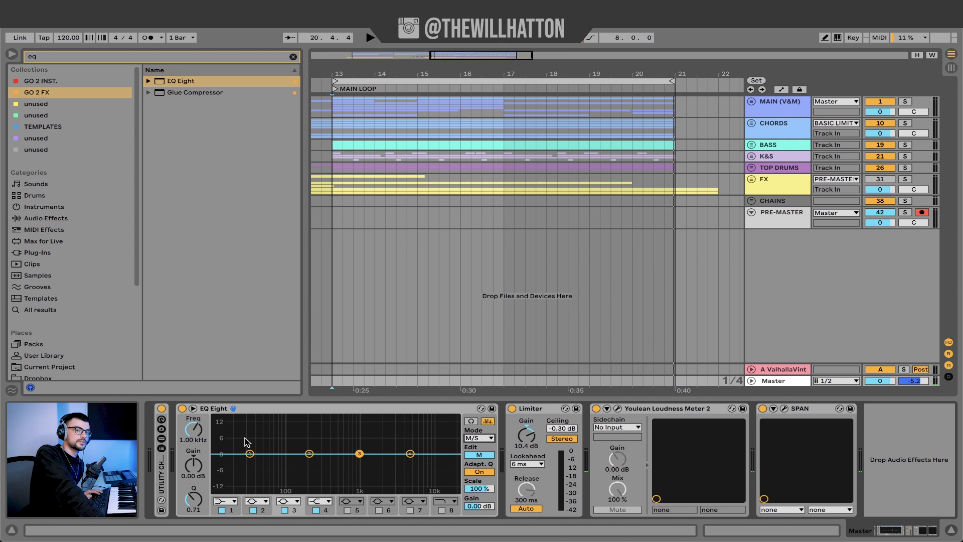
- Unfold the UTILITY CHECKER rack to show its MONO CHECK and MS CHECK devices
double_click(161, 482)
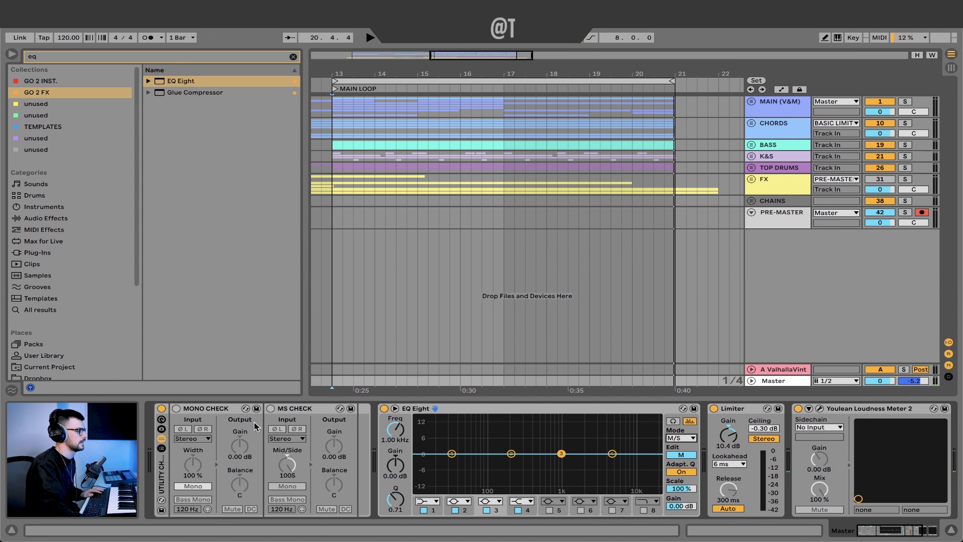
- Turn on MS CHECK with the loop playing, switch the EQ Eight to Side editing, and enable band 1 as a steep low cut
left_click(271, 408)
key("space")
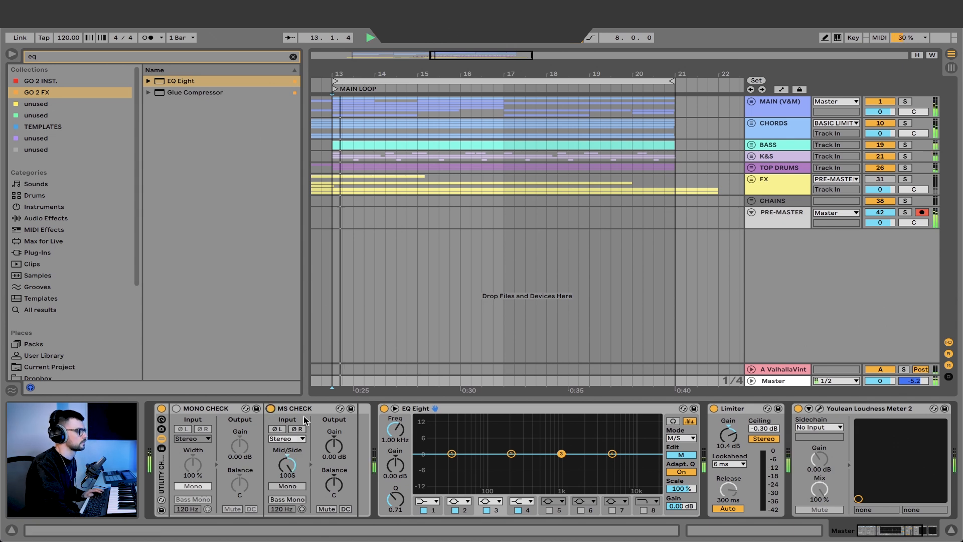
left_click(673, 455)
left_click(427, 500)
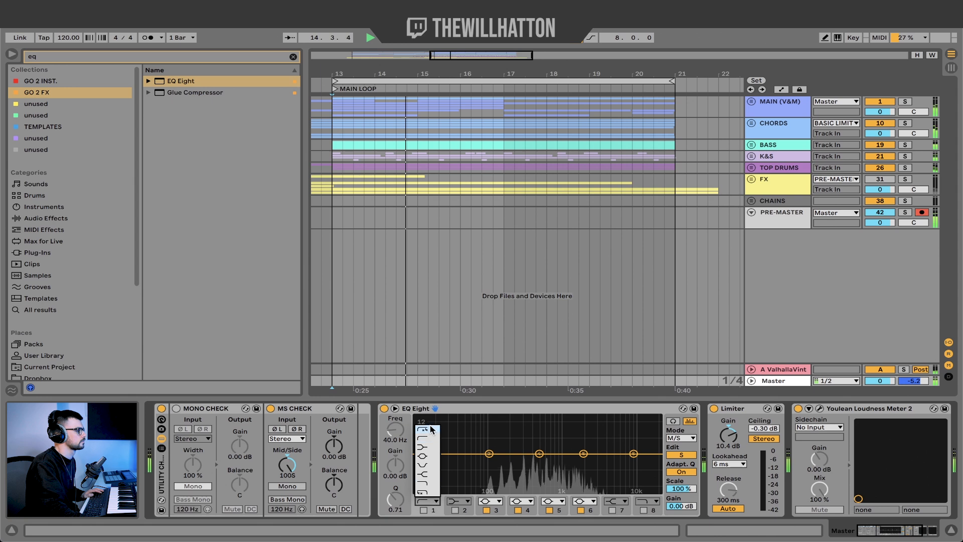
left_click(431, 429)
left_click(425, 511)
- Tune the Side low cut by ear to about 116 Hz while auditioning the main loop
left_click_drag(395, 430, 396, 418)
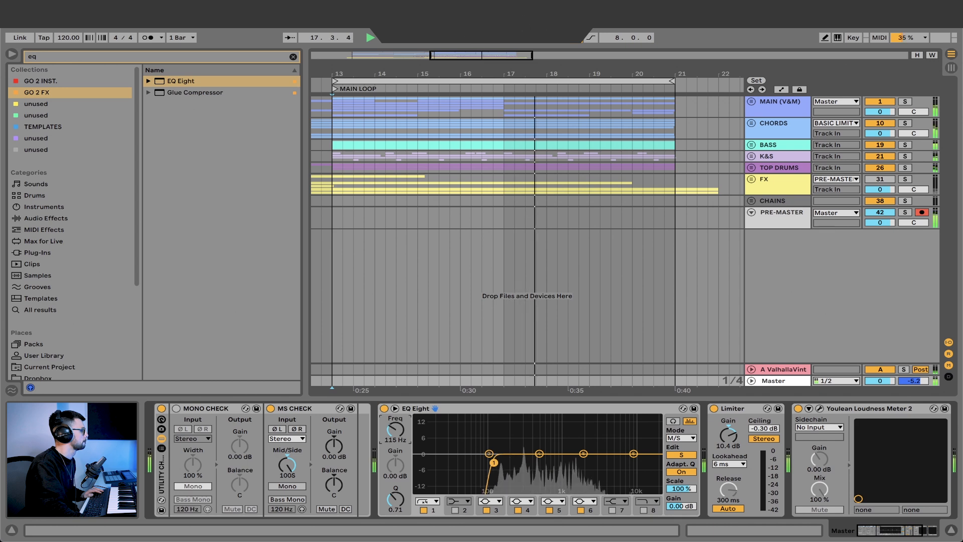
left_click_drag(395, 430, 395, 419)
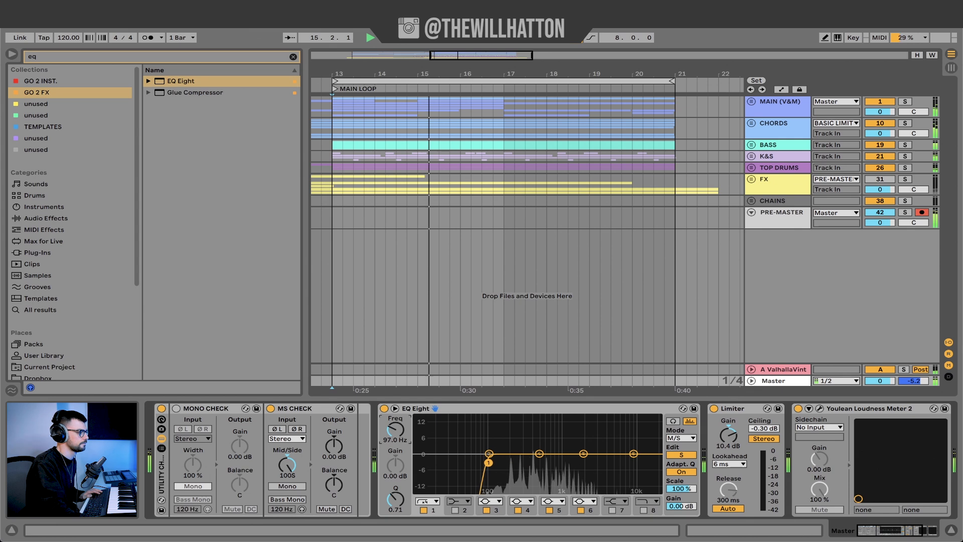
left_click_drag(395, 430, 395, 428)
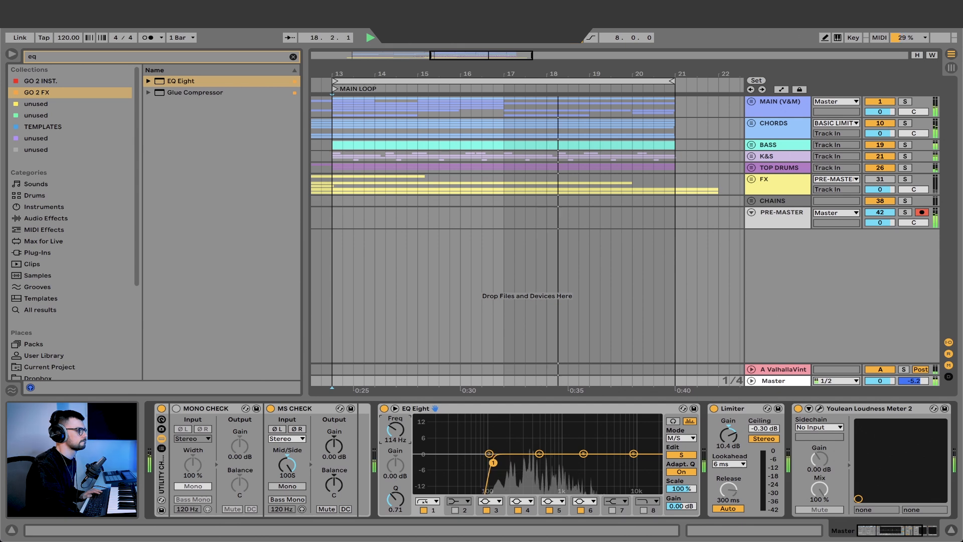
key("space")
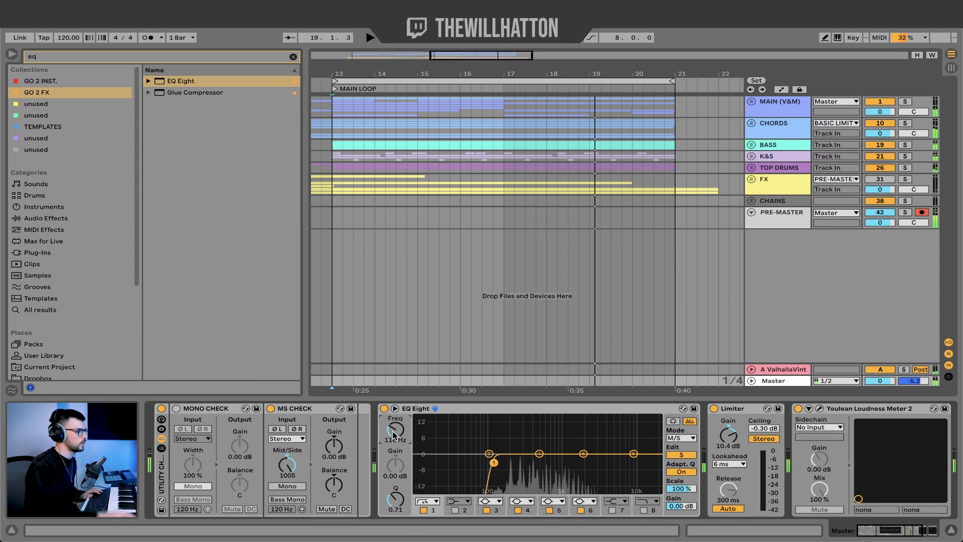
key("space")
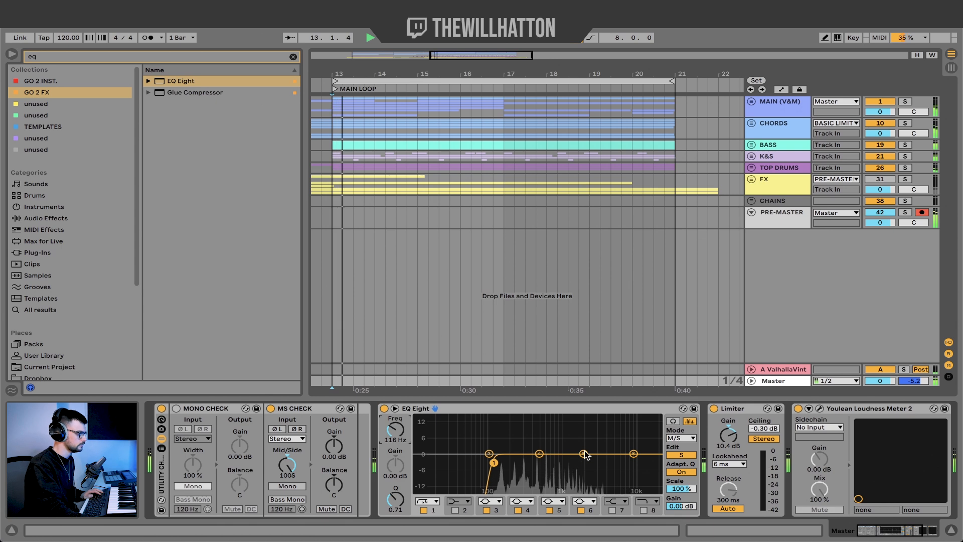
- Move Side band 5 to about 9.58 kHz and enable band 8 as a high cut at about 12.1 kHz
left_click_drag(583, 454, 632, 454)
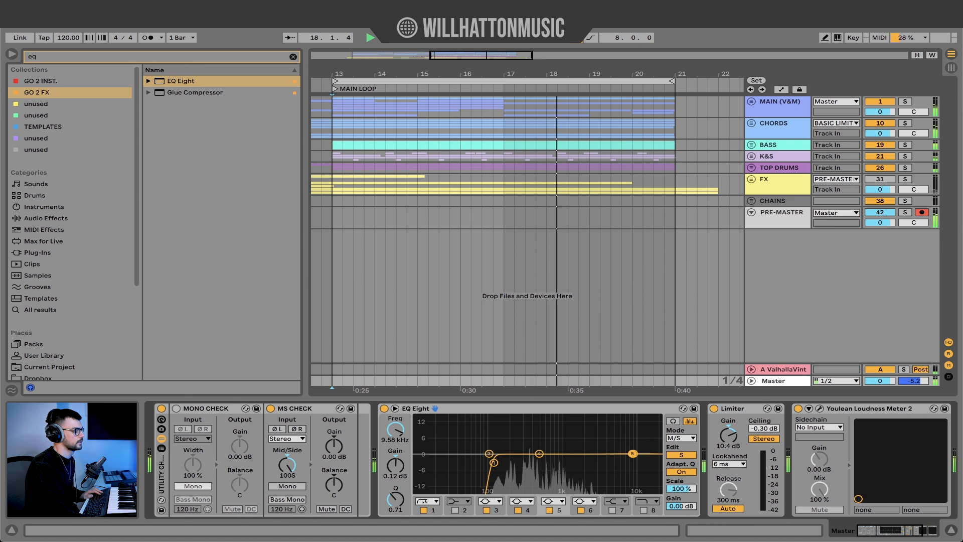
left_click(644, 510)
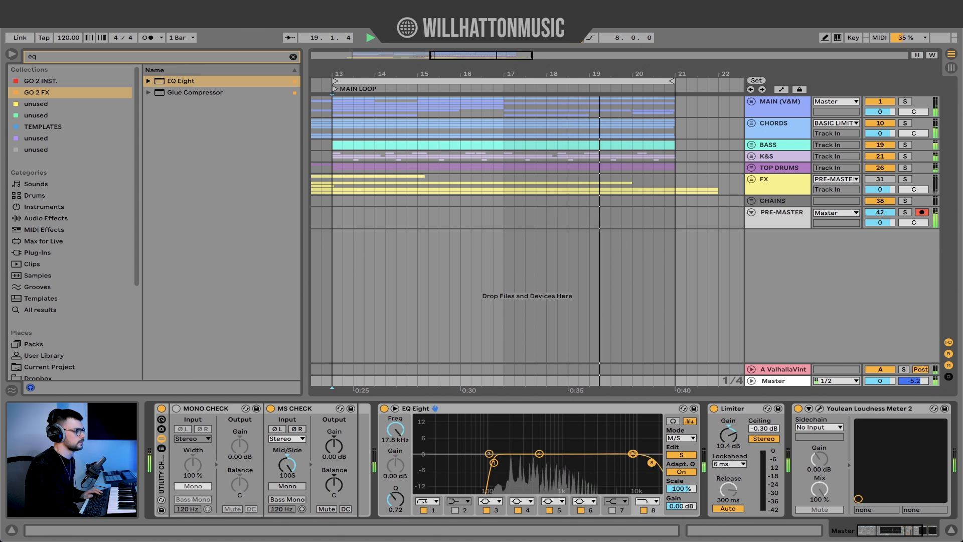
left_click_drag(646, 462, 641, 466)
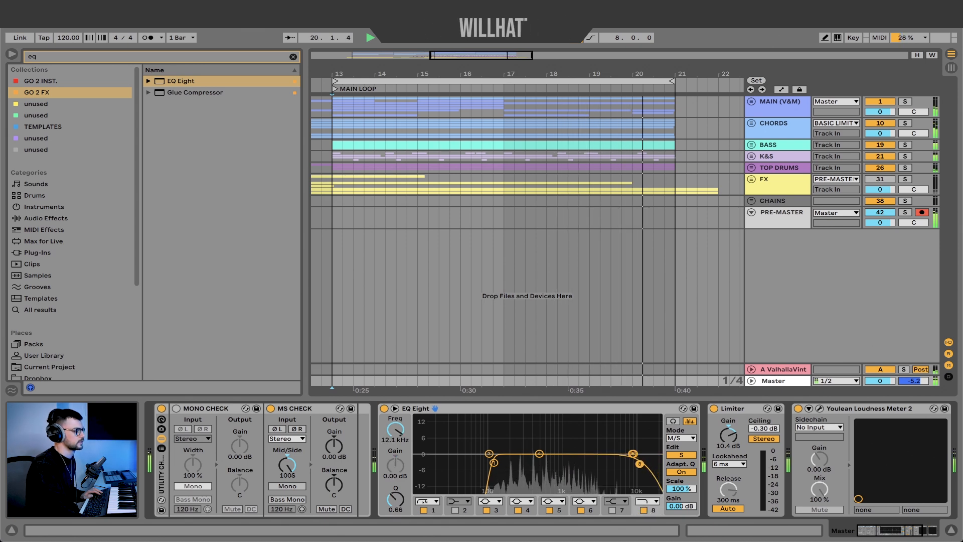
- Switch the EQ to Mid editing, swap MS CHECK for MONO CHECK, and make band 1 a low cut at about 43 Hz
left_click(681, 455)
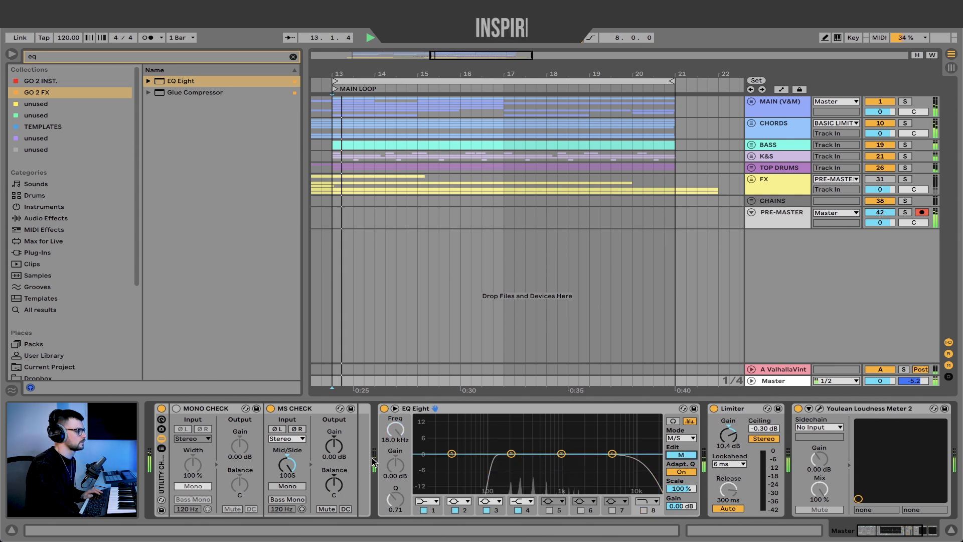
left_click(271, 409)
left_click(176, 409)
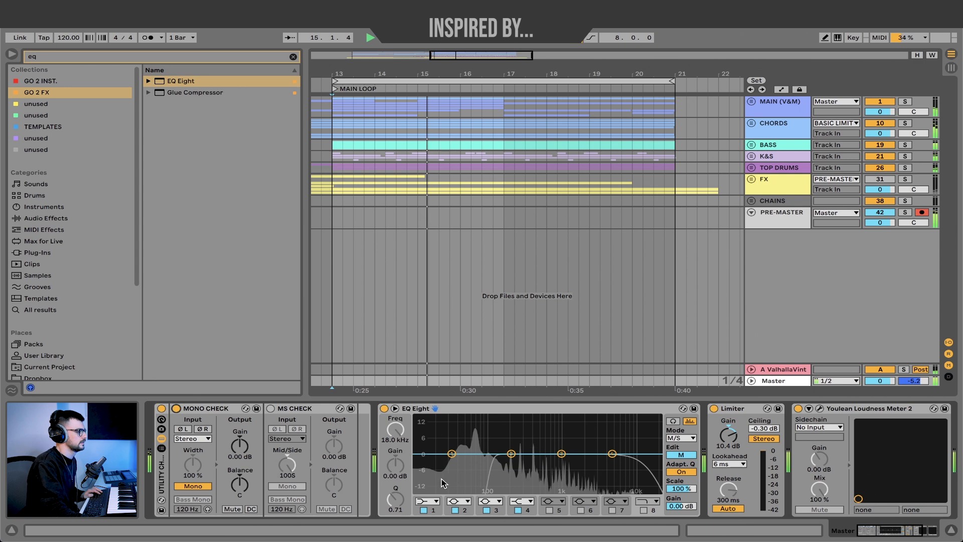
left_click(425, 501)
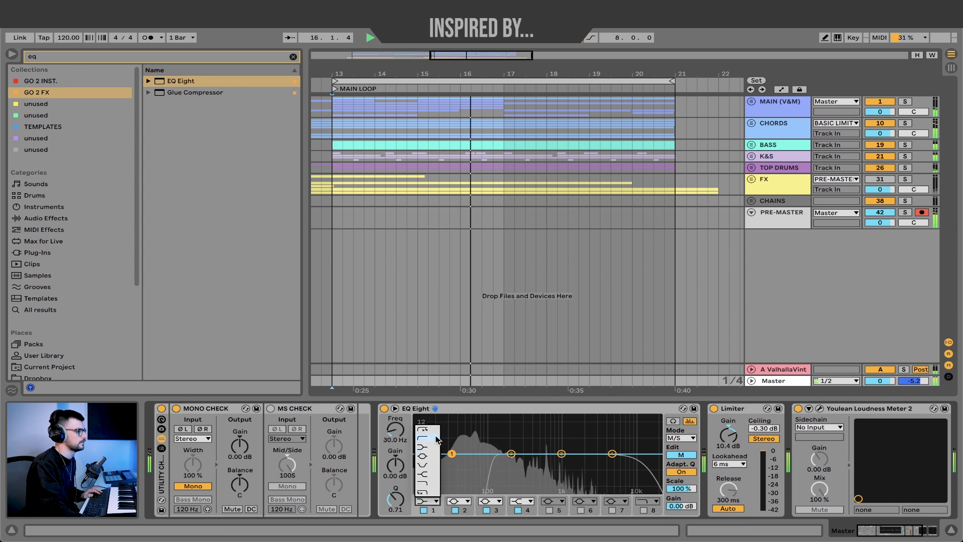
left_click(429, 438)
left_click_drag(454, 460, 463, 462)
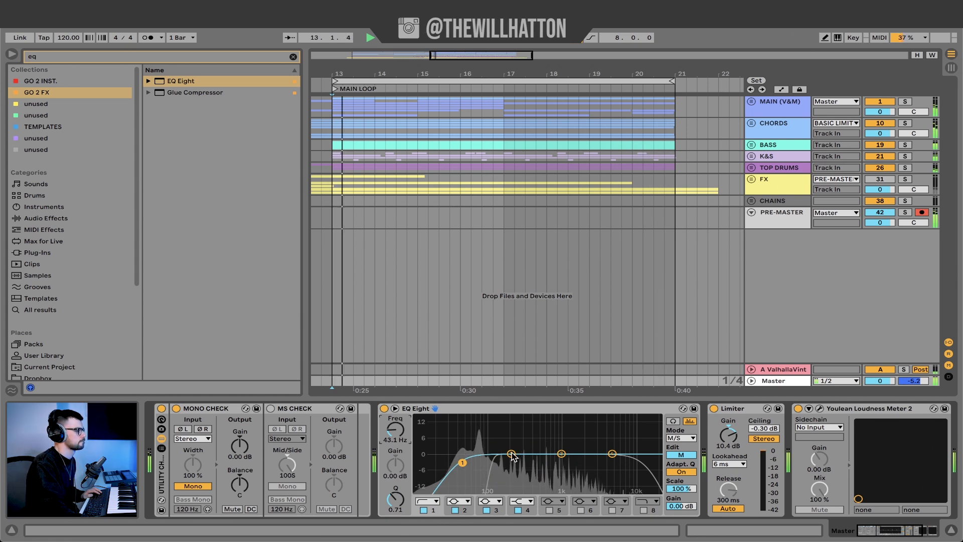
- Make Mid band 4 a bell with a gentle boost of about 1.4 dB near 1.9 kHz
left_click_drag(613, 454, 582, 450)
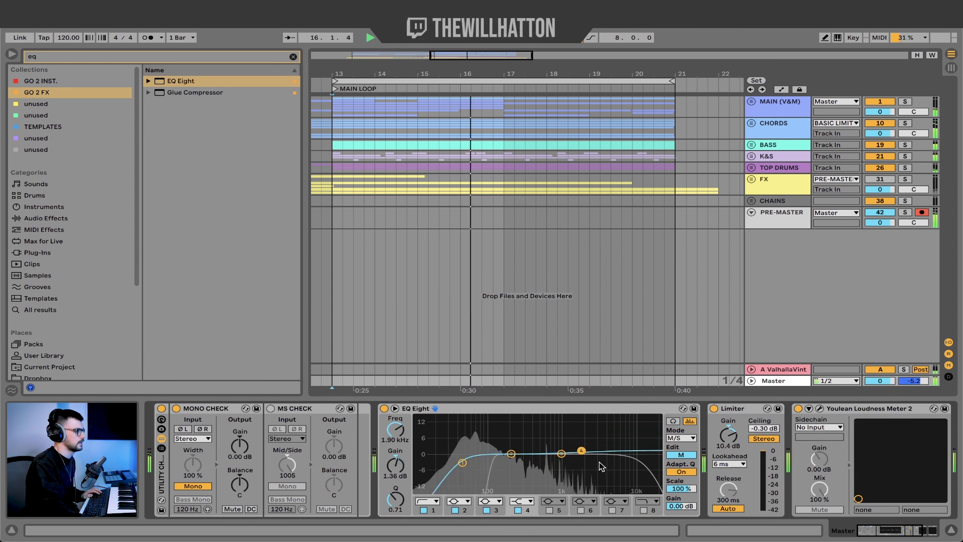
left_click(522, 501)
left_click(523, 456)
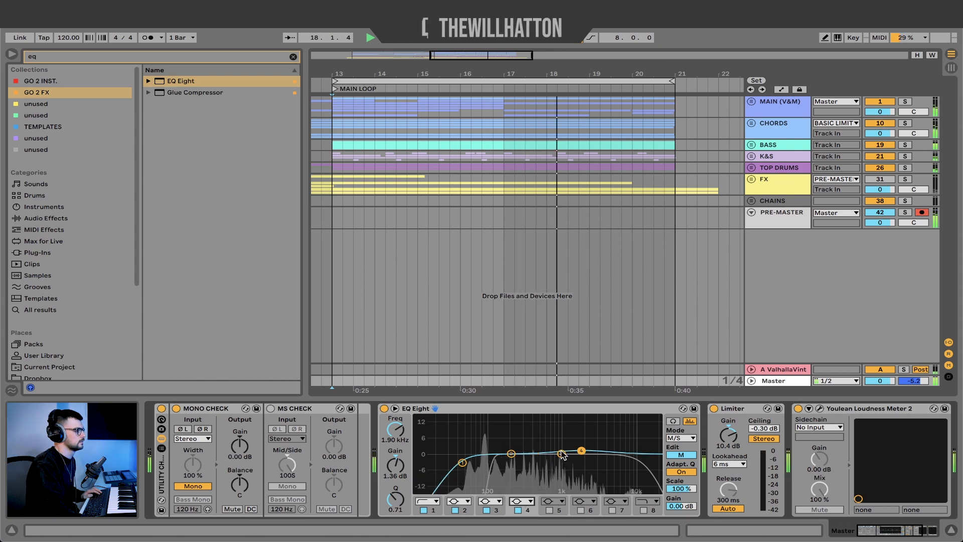
left_click_drag(582, 451, 582, 450)
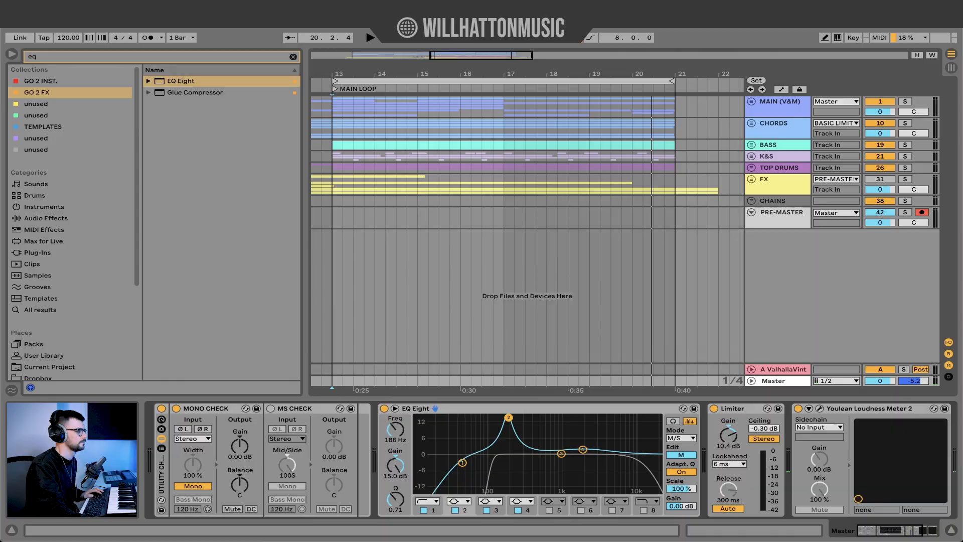
- Sweep Mid band 2 with a Q of 2.29 during playback, settle it near 131 Hz and give it a moderate cut
key("space")
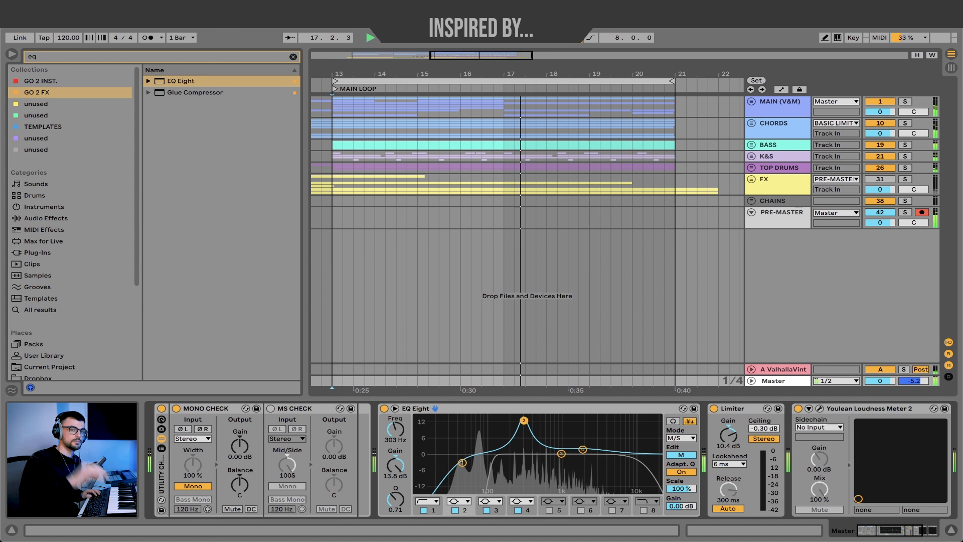
key("space")
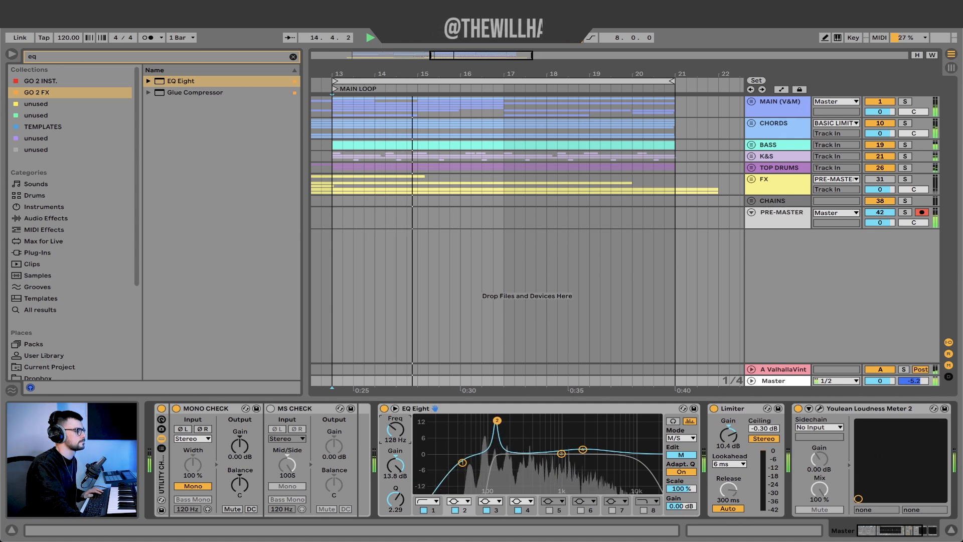
left_click_drag(395, 429, 395, 428)
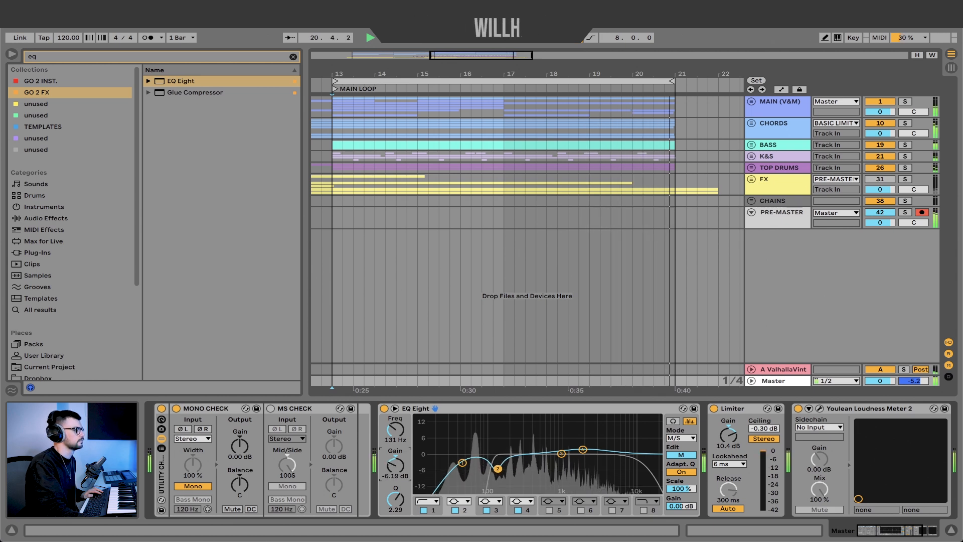
left_click_drag(397, 465, 397, 458)
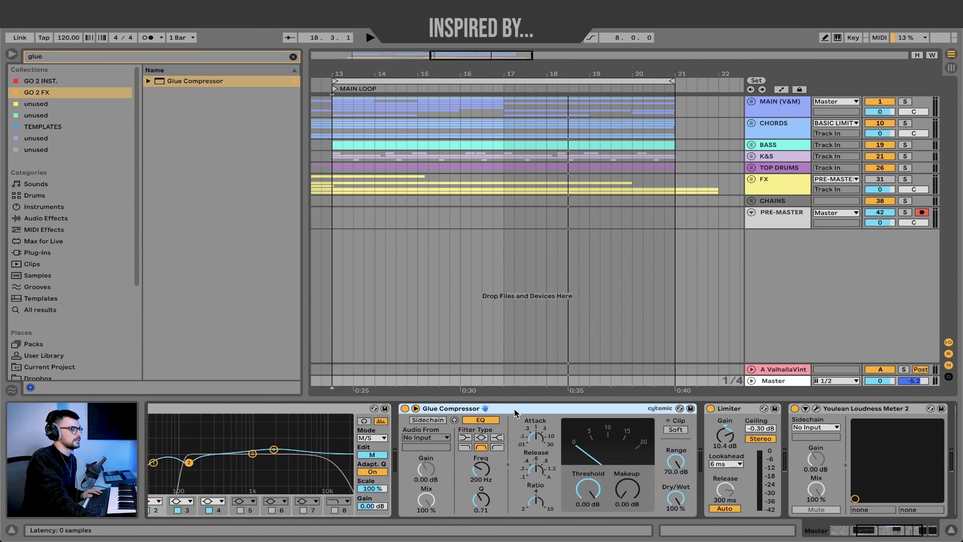
- Set the Glue Compressor's attack to 10, its release to .2 and its sidechain EQ frequency to 31.5 Hz
right_click(515, 413)
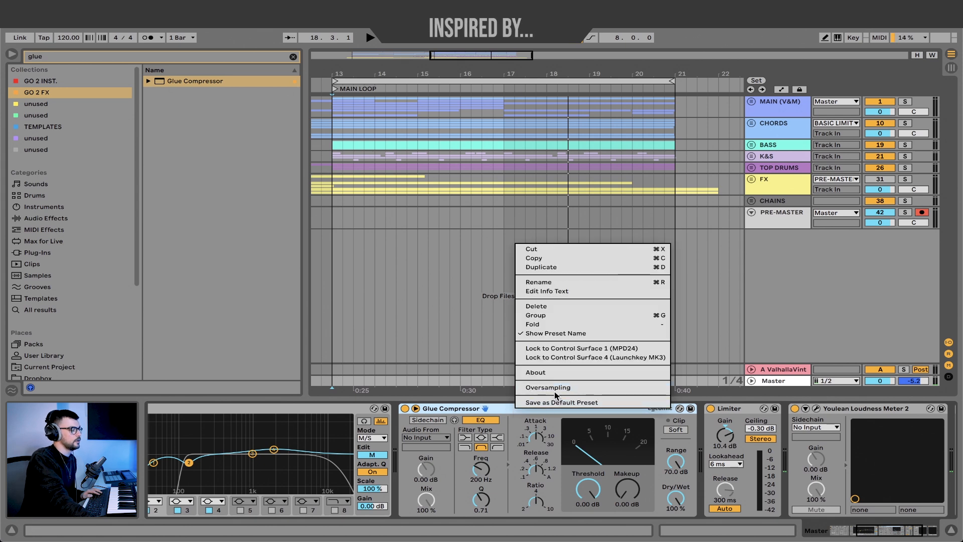
left_click(476, 407)
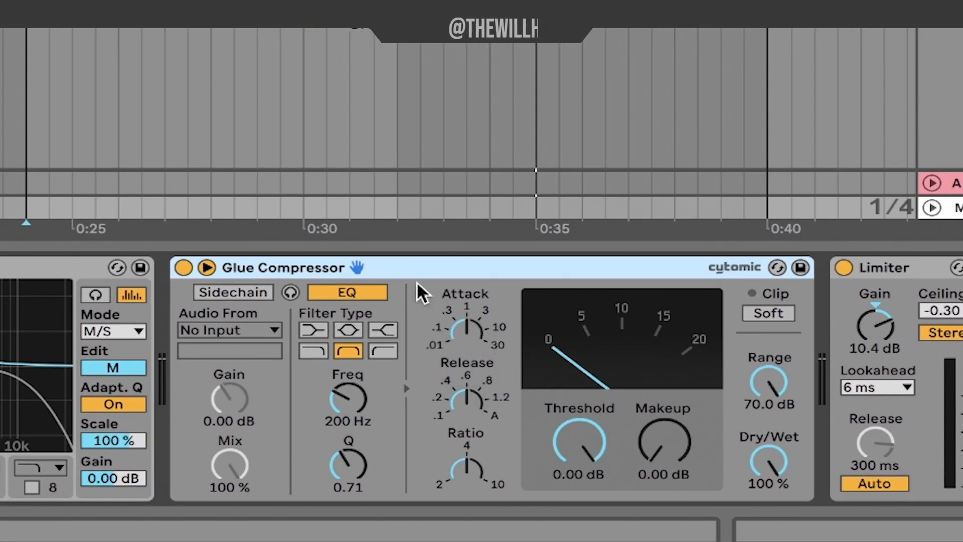
left_click(467, 327)
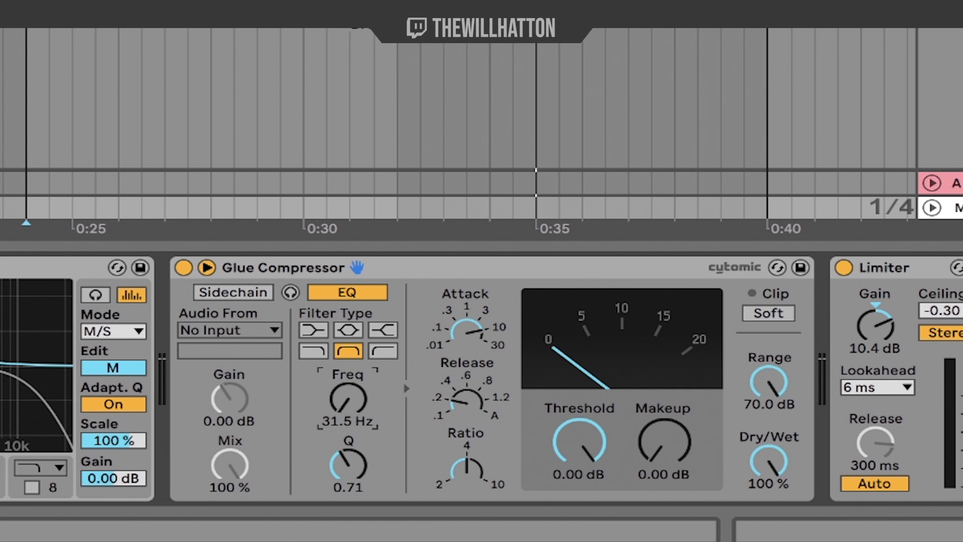
- Expand the K&S group to check the kick, and set the Glue Compressor's sidechain EQ to 43.6 Hz with a Q of 1.95
left_click(827, 41)
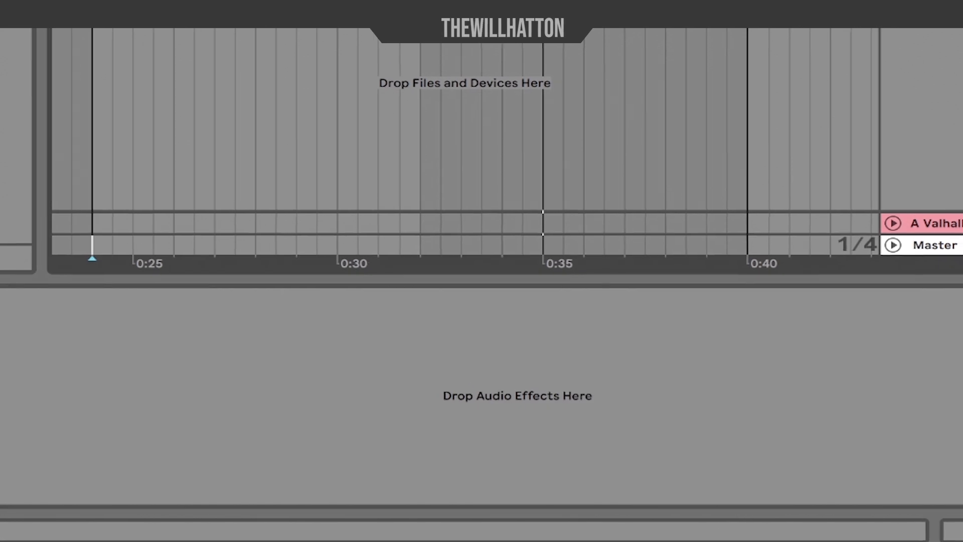
left_click(769, 114)
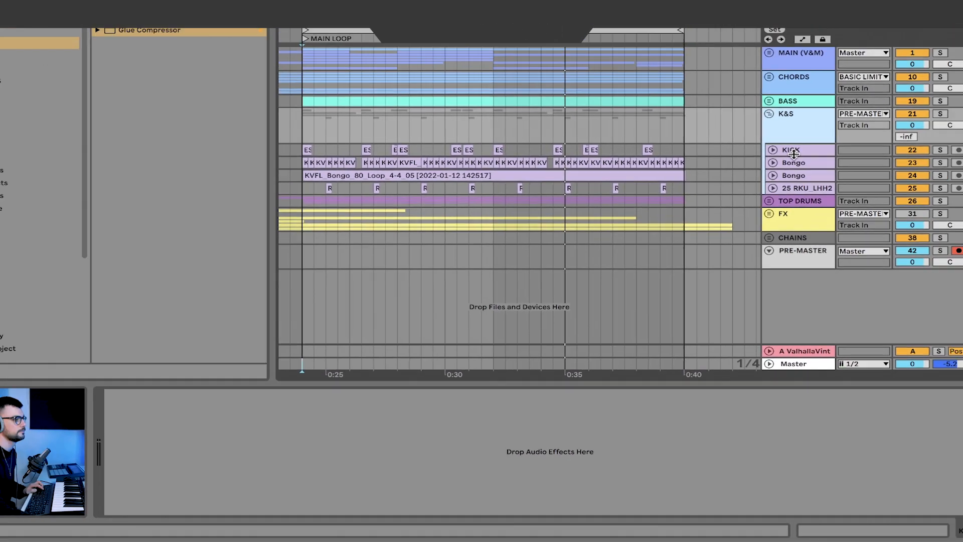
left_click(793, 150)
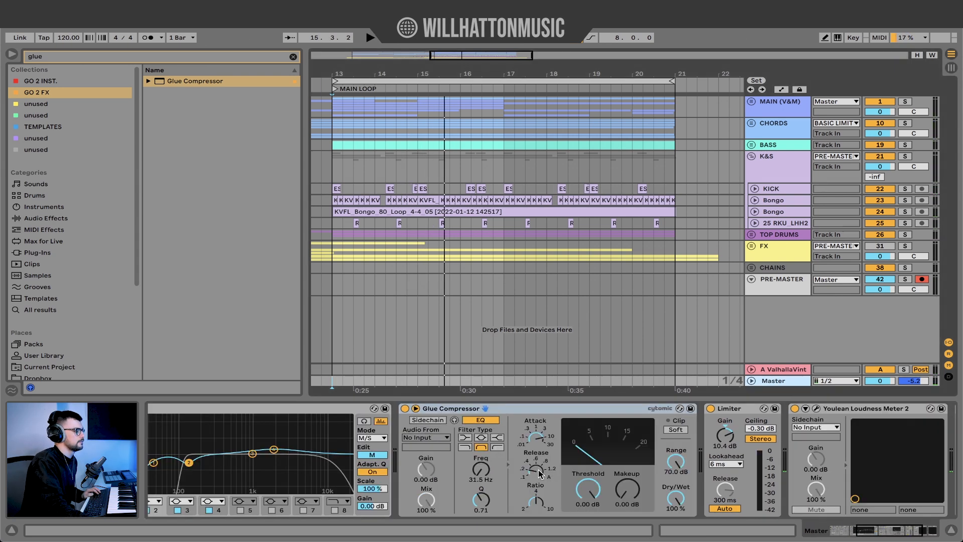
left_click_drag(482, 471, 482, 464)
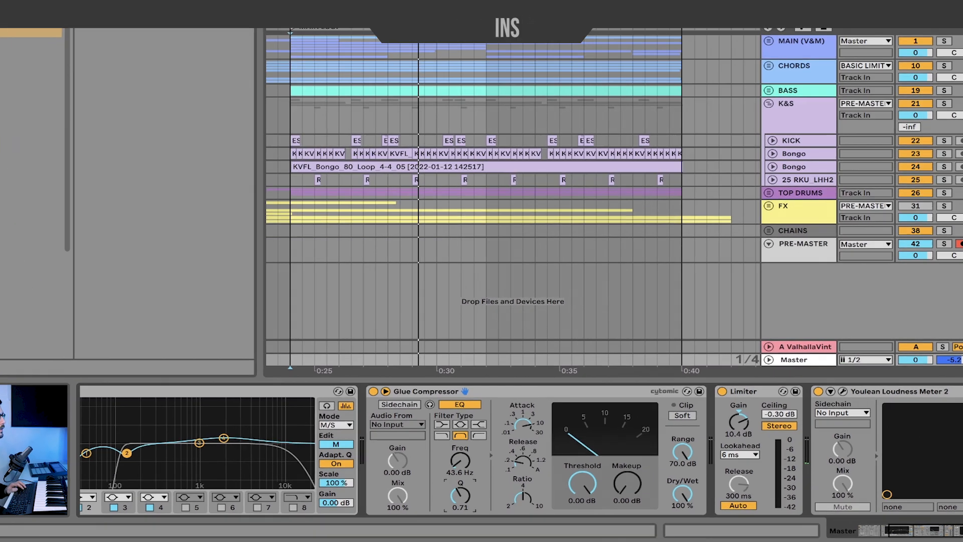
left_click_drag(481, 500, 481, 489)
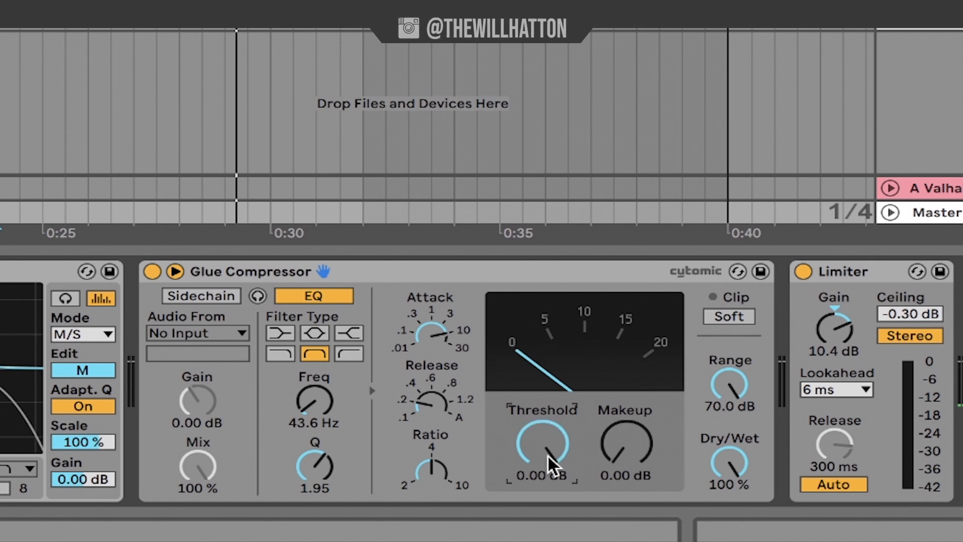
- Lower the Glue Compressor's threshold to -19.5 dB, comparing against bypass, and retune its sidechain EQ to 45.2 Hz
left_click_drag(548, 454, 548, 540)
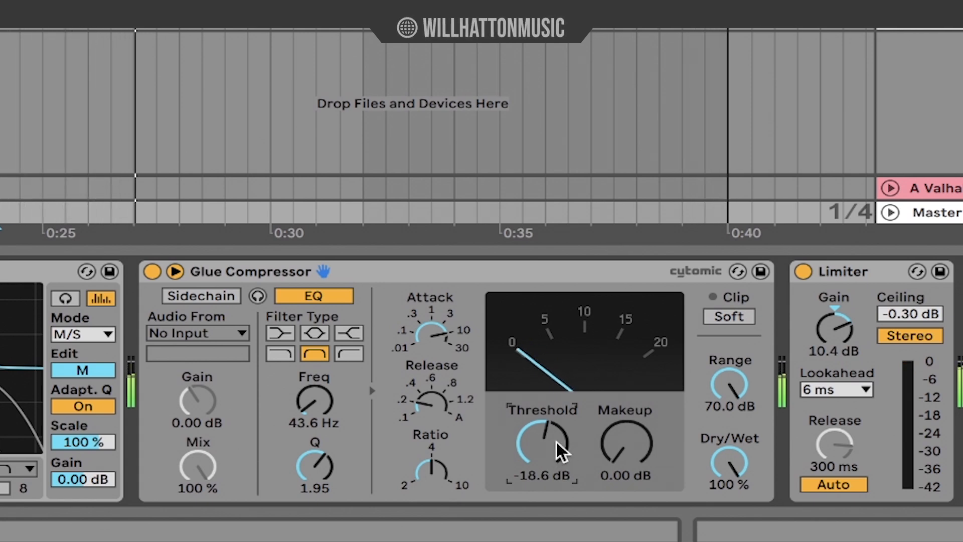
left_click(154, 270)
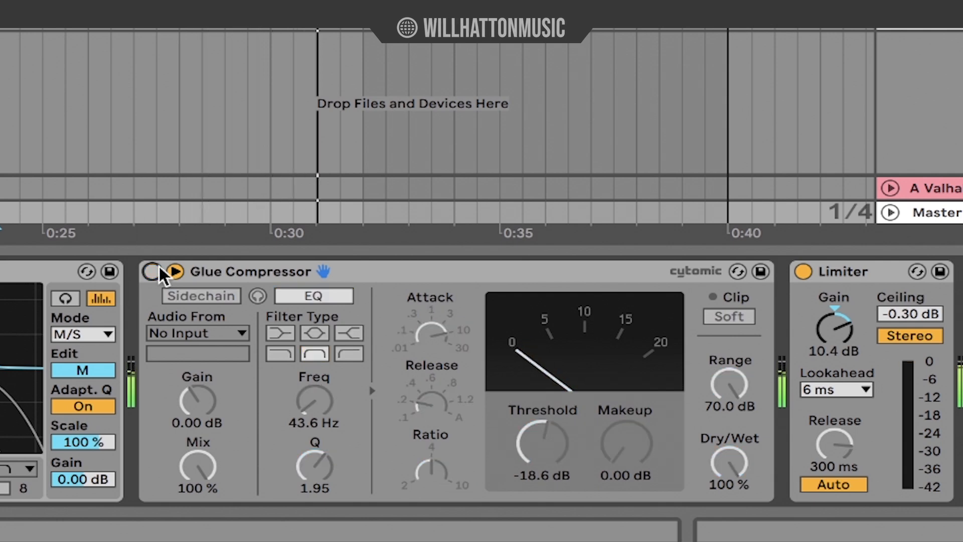
left_click(156, 270)
left_click_drag(535, 451, 535, 455)
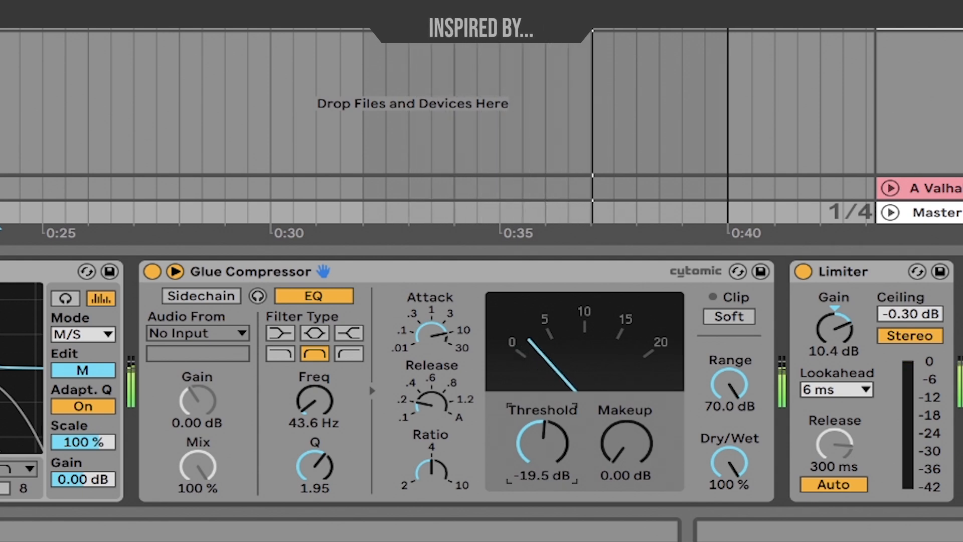
left_click_drag(291, 421, 291, 413)
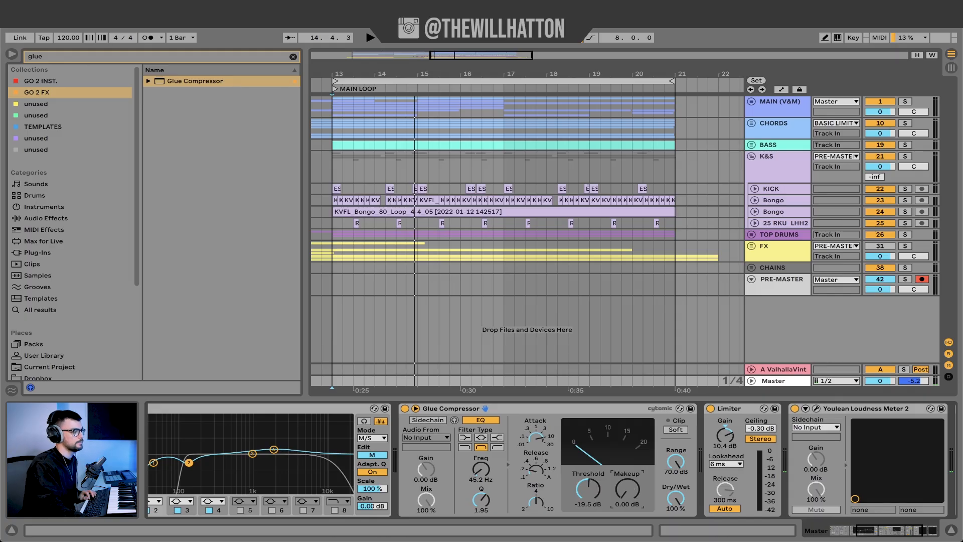
left_click_drag(633, 492, 633, 537)
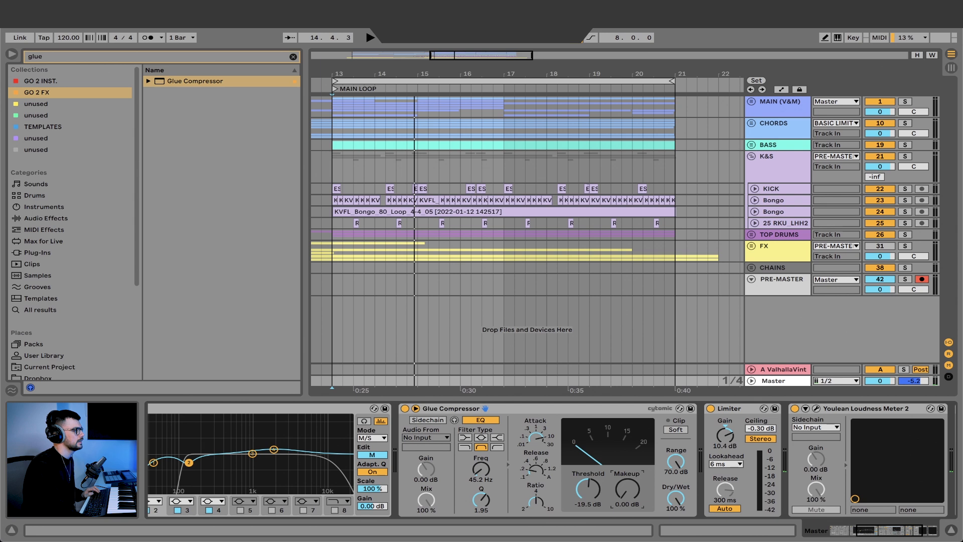
- Insert a second EQ Eight between the Glue Compressor and the Limiter, and boost its band 3 by about 1.6 dB at 1 kHz
key("ctrl+f")
type("eq")
mouse_move(182, 84)
left_mouse_down()
mouse_move(624, 151)
mouse_move(787, 452)
mouse_move(699, 448)
mouse_move(692, 424)
left_mouse_up()
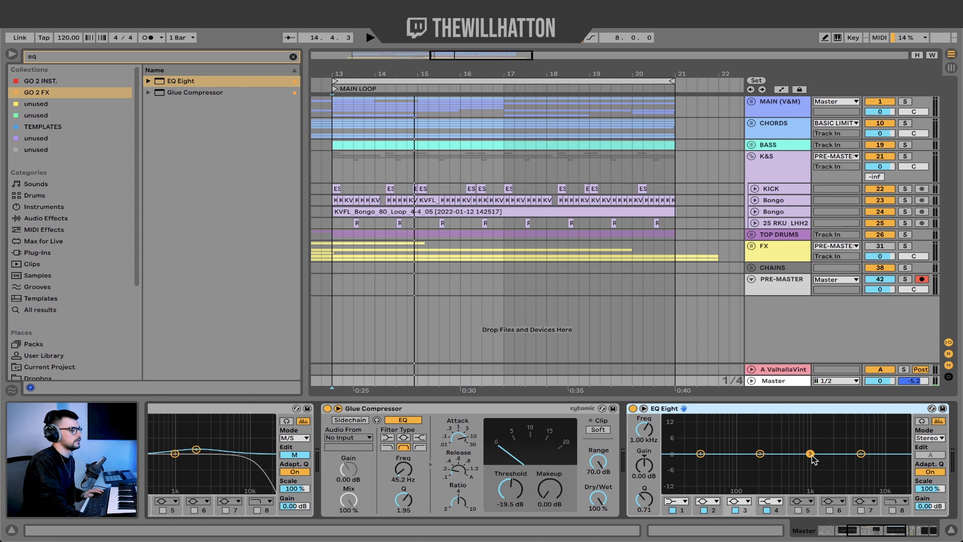
left_click_drag(813, 456, 811, 445)
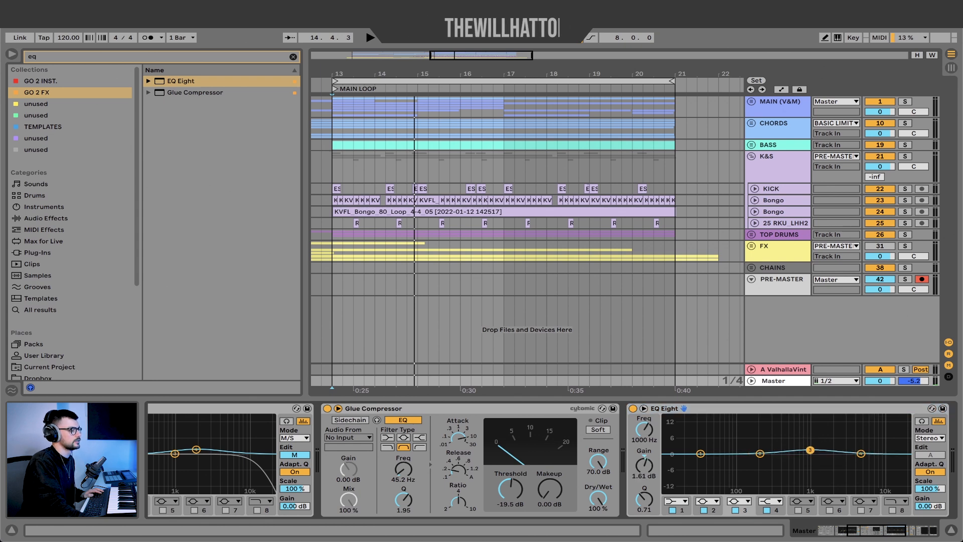
- Turn off band 4 of the final EQ Eight, boost band 3 by 2.60 dB at 2.20 kHz, and set the output gain to 1.80 dB
left_click_drag(811, 451, 813, 453)
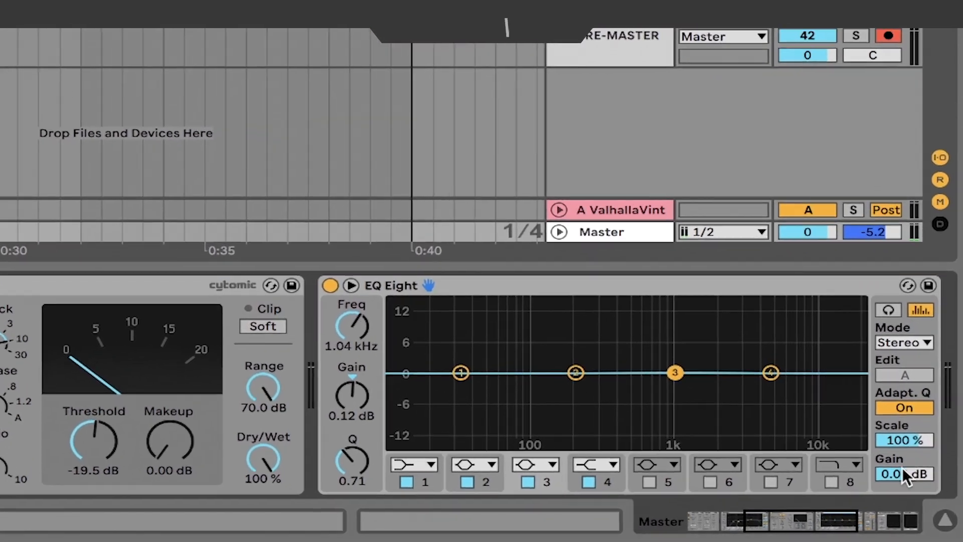
left_click_drag(930, 506, 930, 477)
key("Delete")
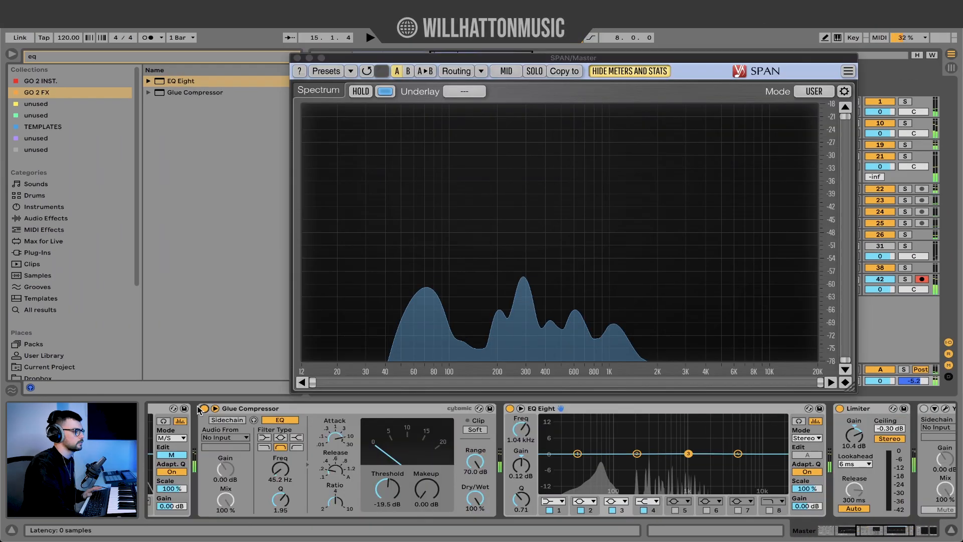
left_click(644, 510)
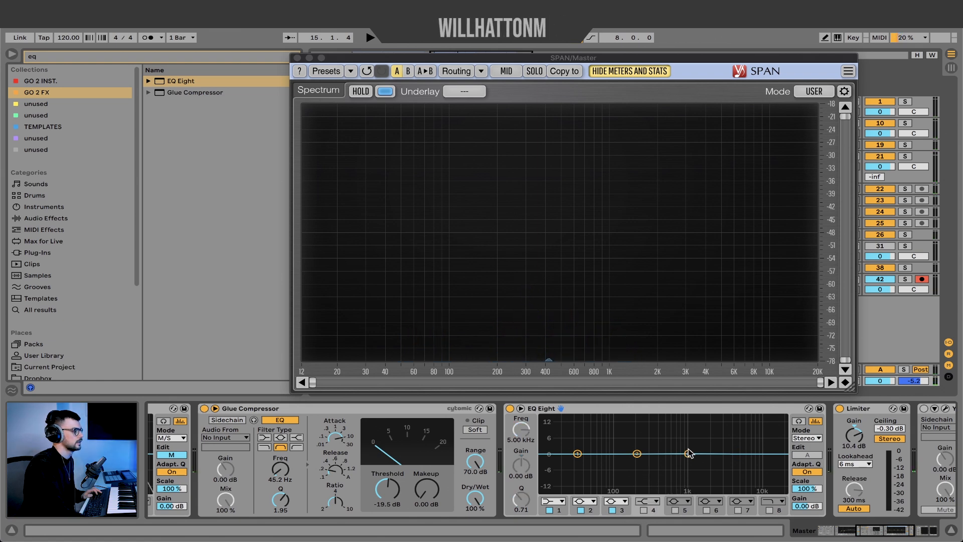
left_click_drag(691, 448, 671, 442)
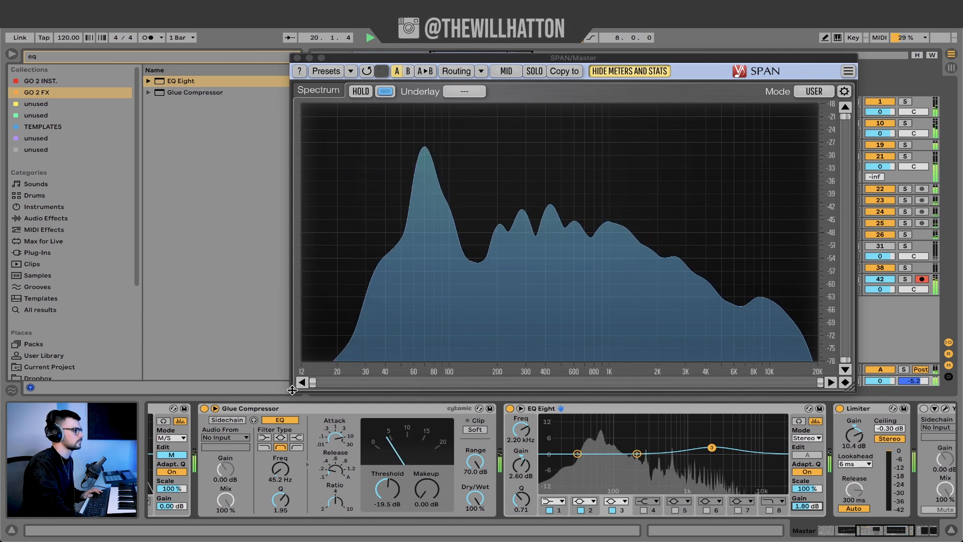
- Compare the playback with the Glue Compressor and final EQ Eight bypassed together and active again
left_click(322, 409)
left_click(560, 410, "shift")
left_click(510, 408)
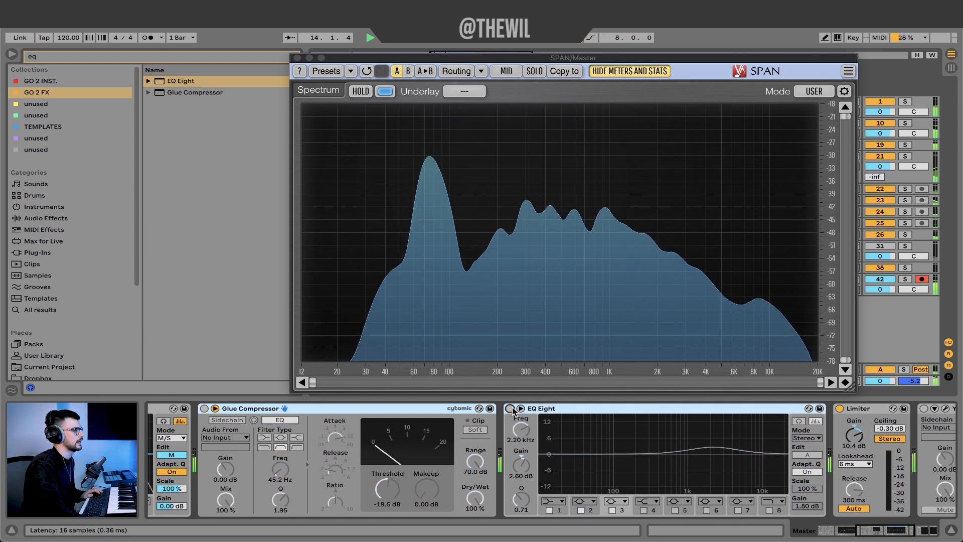
left_click(510, 408)
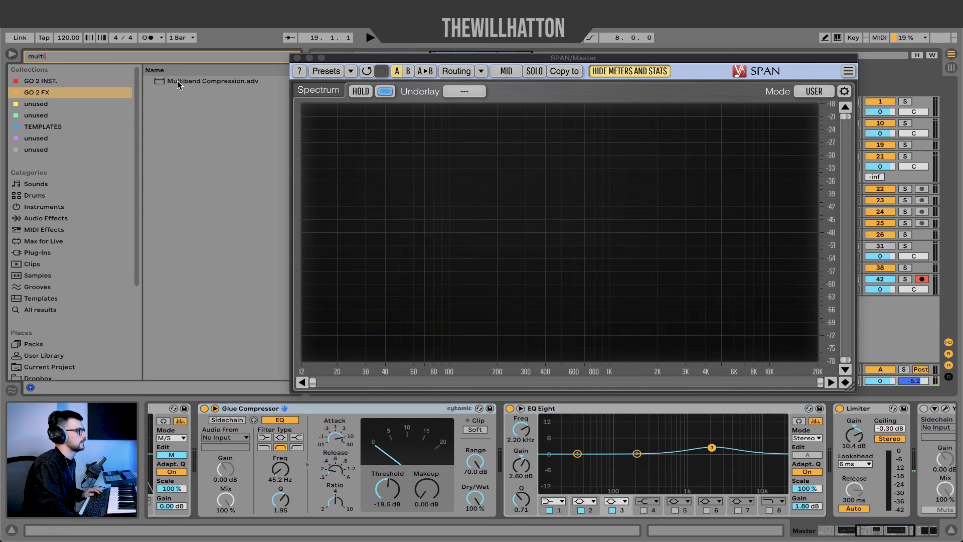
- Insert Multiband Compression before the final EQ Eight with high and low inputs at 0 dB, the mid band off and the low split at 130 Hz
left_click_drag(213, 81, 499, 458)
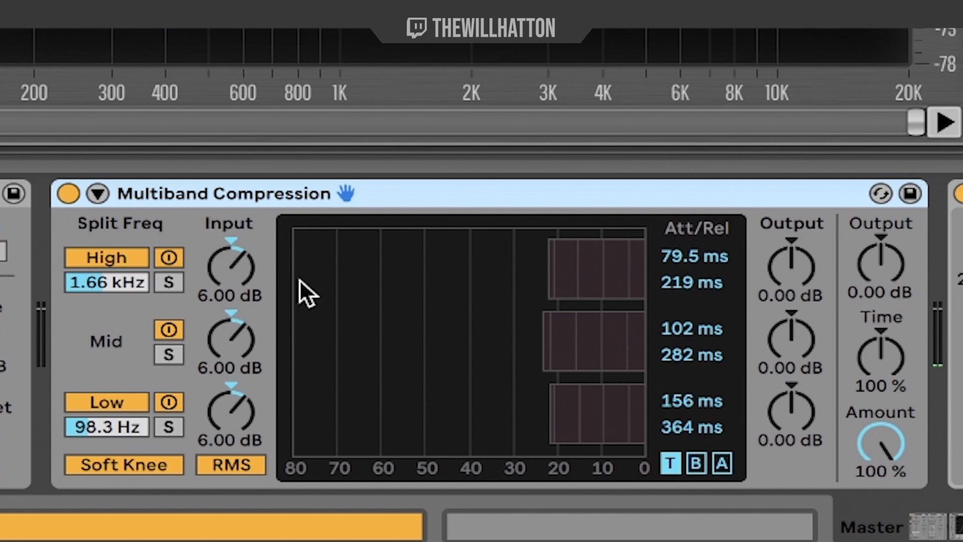
double_click(250, 257)
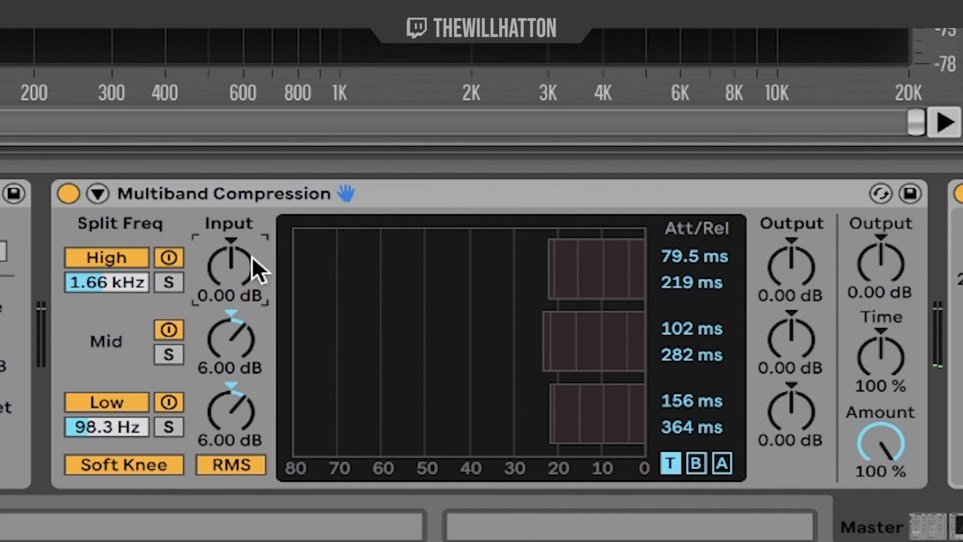
double_click(223, 347)
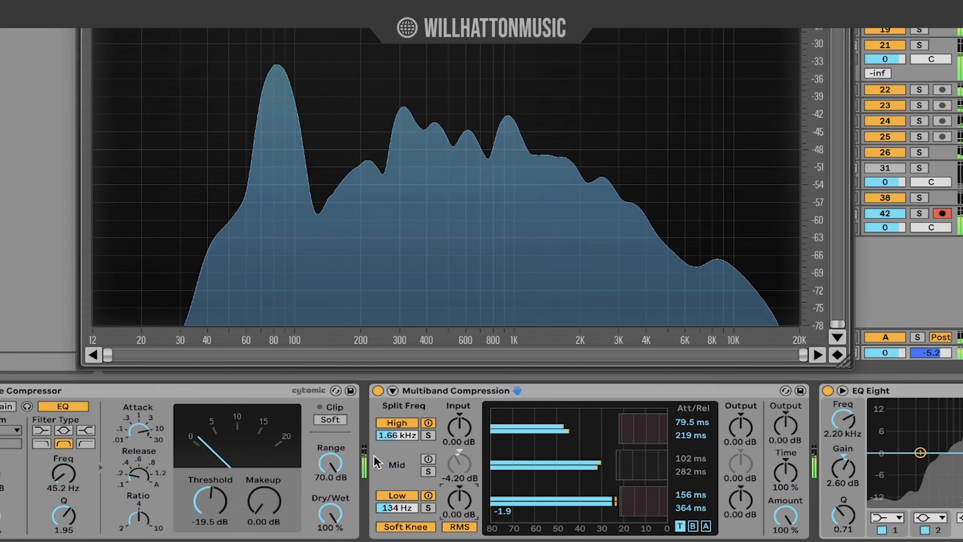
left_click_drag(405, 508, 405, 512)
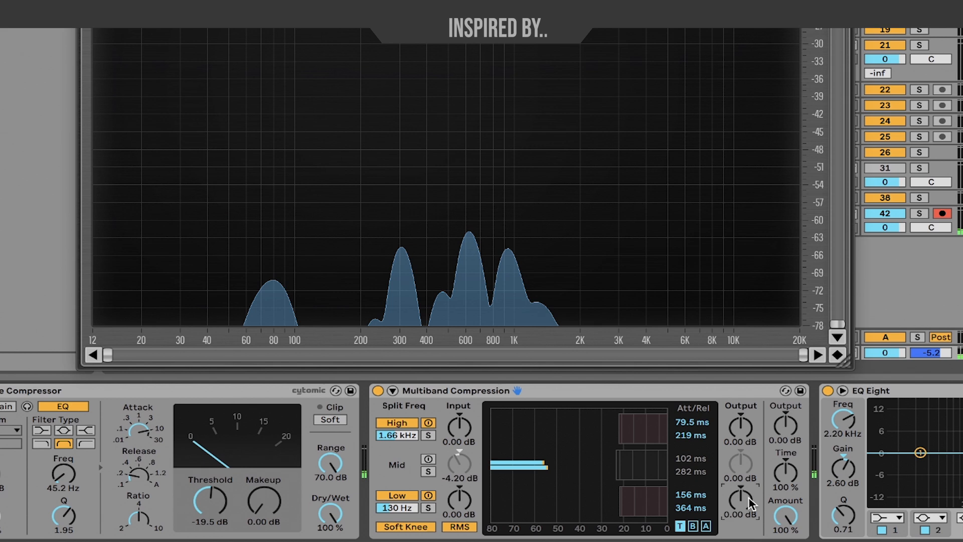
- Lower the Multiband Compression's low output to -1.84 dB and its high output to -0.99 dB
left_click_drag(749, 504, 749, 508)
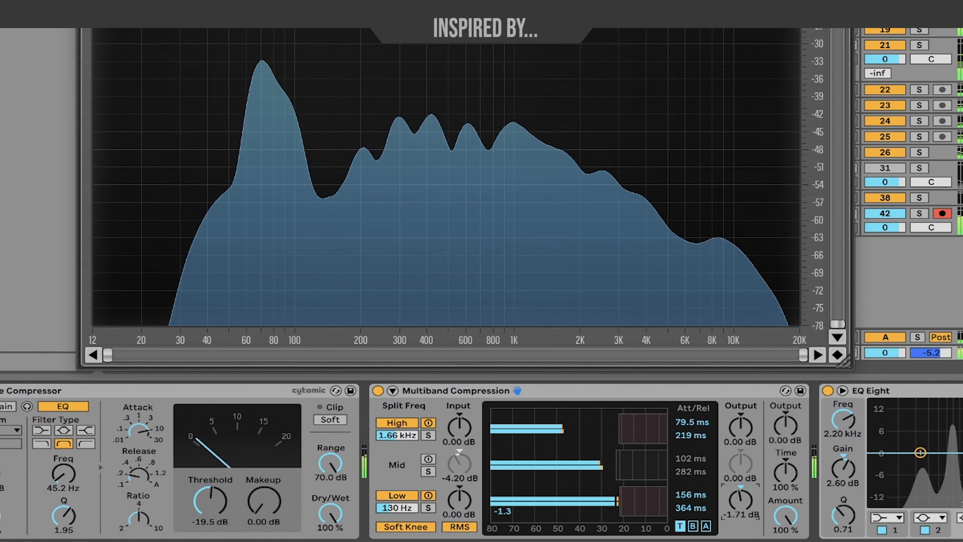
left_click_drag(740, 502, 741, 502)
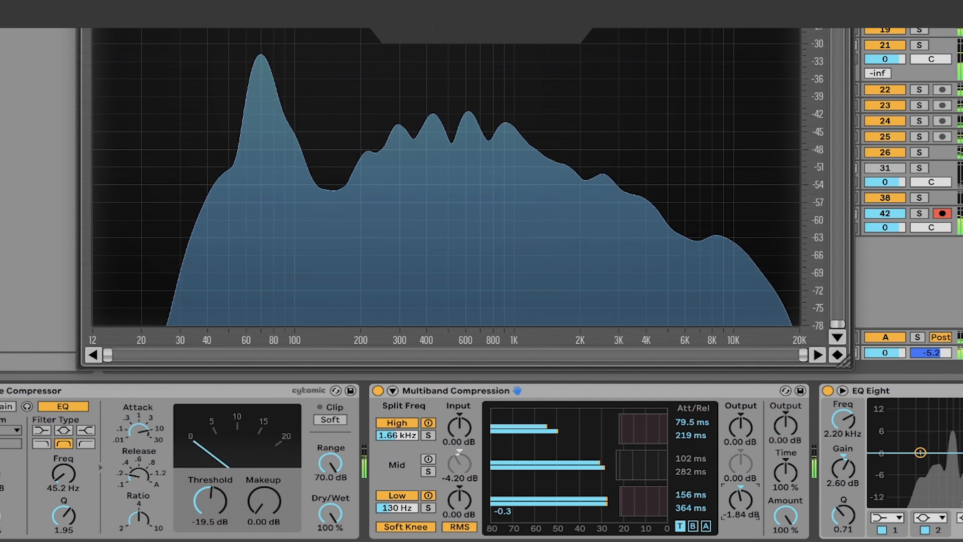
left_click_drag(740, 427, 740, 437)
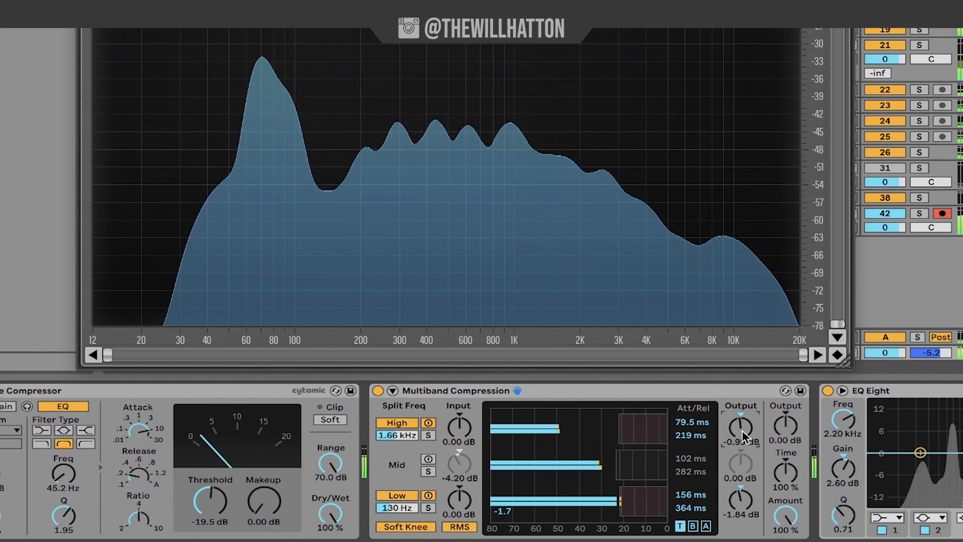
- Compare the playback with the Glue Compressor, Multiband Compression and final EQ Eight bypassed together and active again
left_click(31, 391)
left_click(935, 389, "shift")
left_click(828, 390)
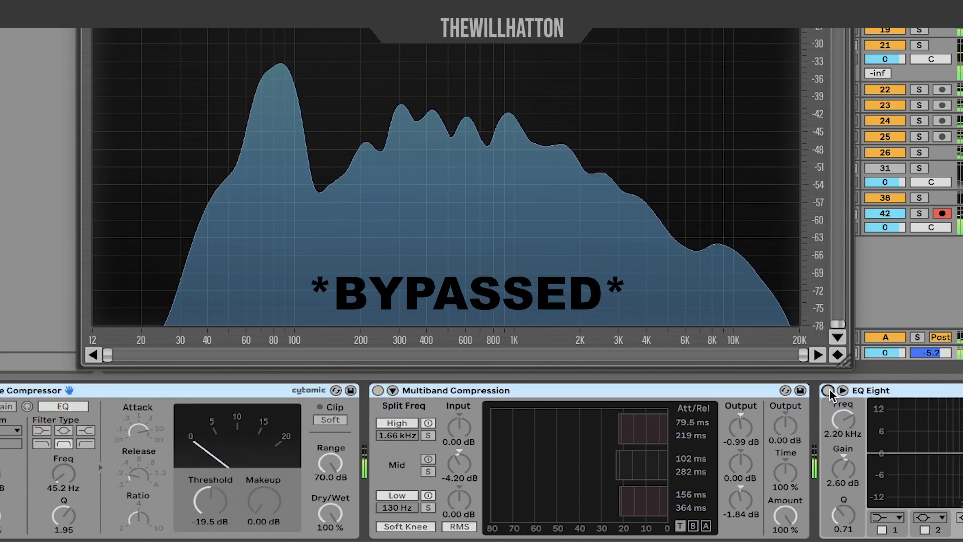
left_click(829, 391)
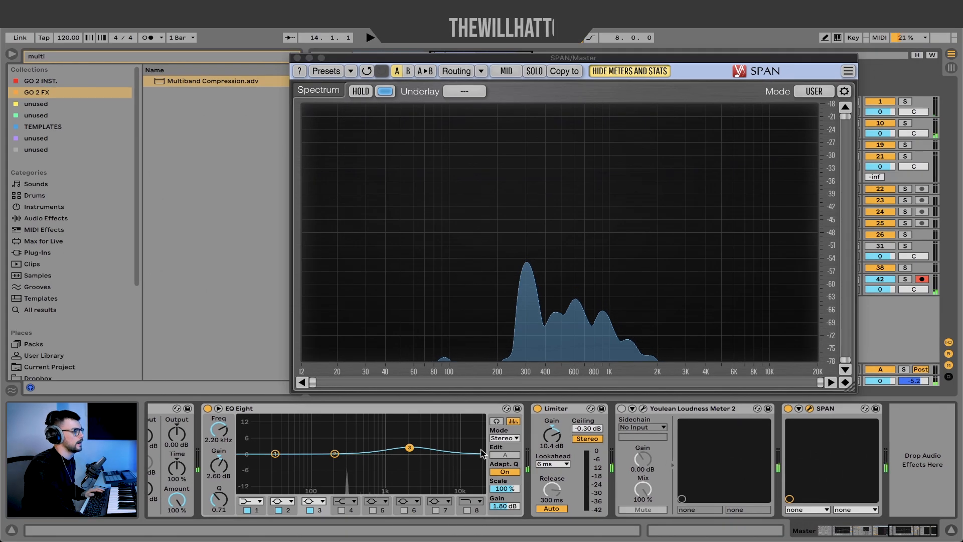
- Insert a second Limiter after the existing one, and set the first Limiter's release to 41.8 ms with Auto off
left_click(558, 410)
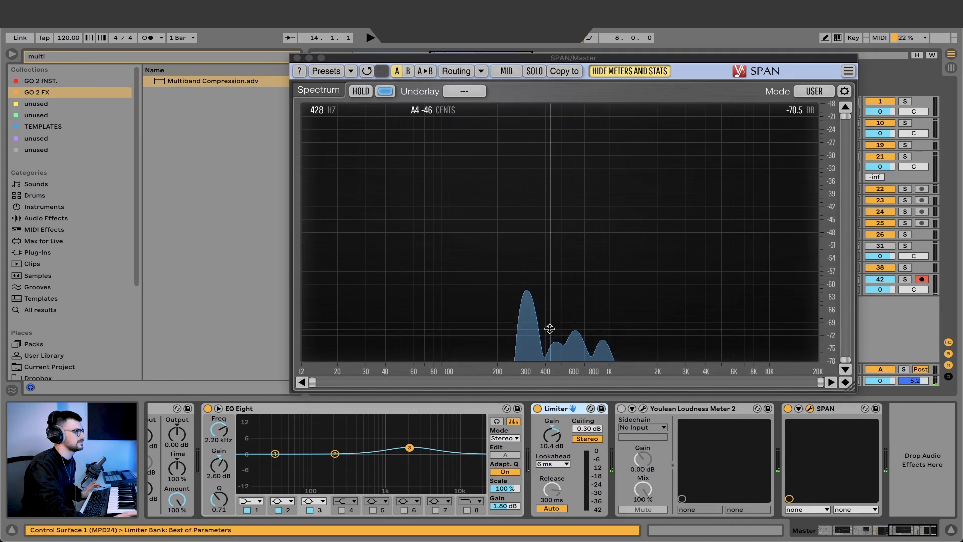
left_click(103, 56)
type("limit")
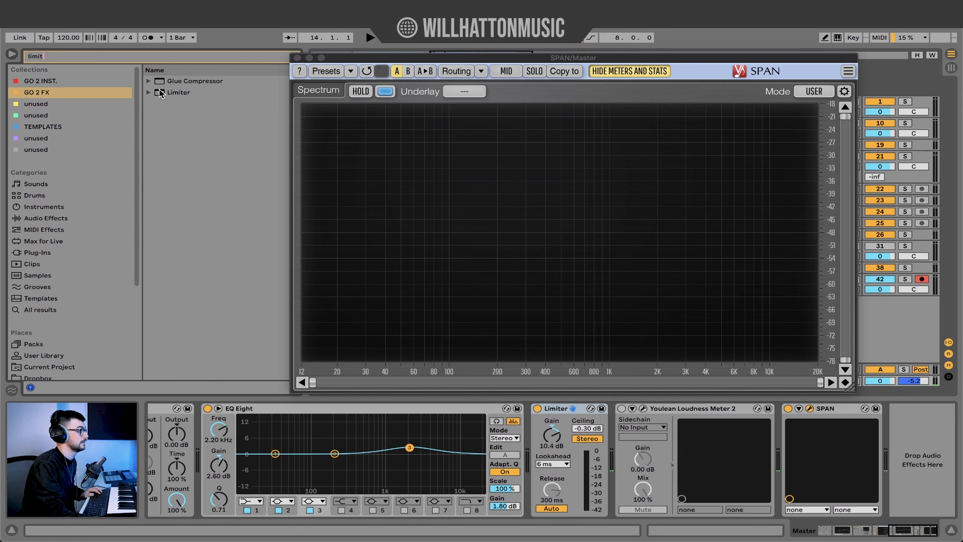
left_click_drag(178, 92, 613, 431)
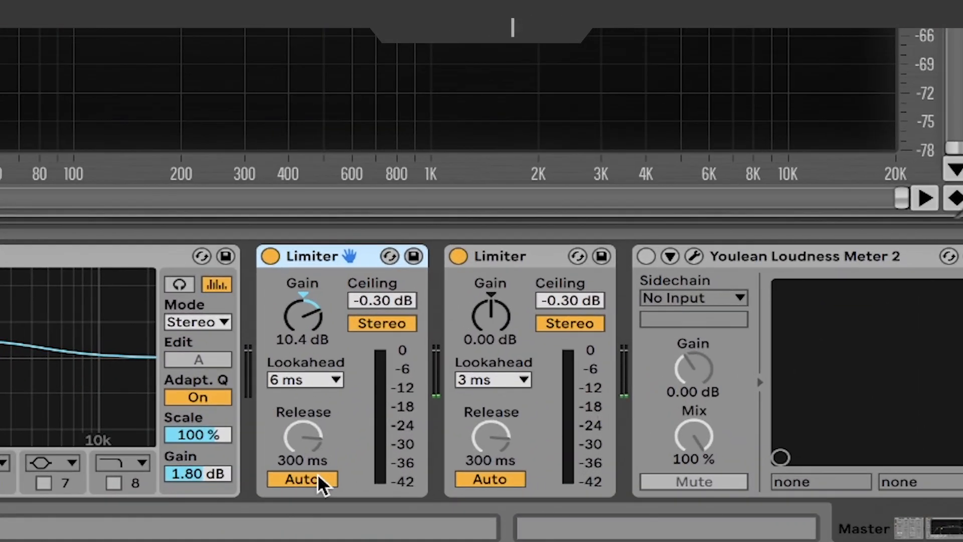
left_click(319, 481)
left_click_drag(310, 449, 310, 464)
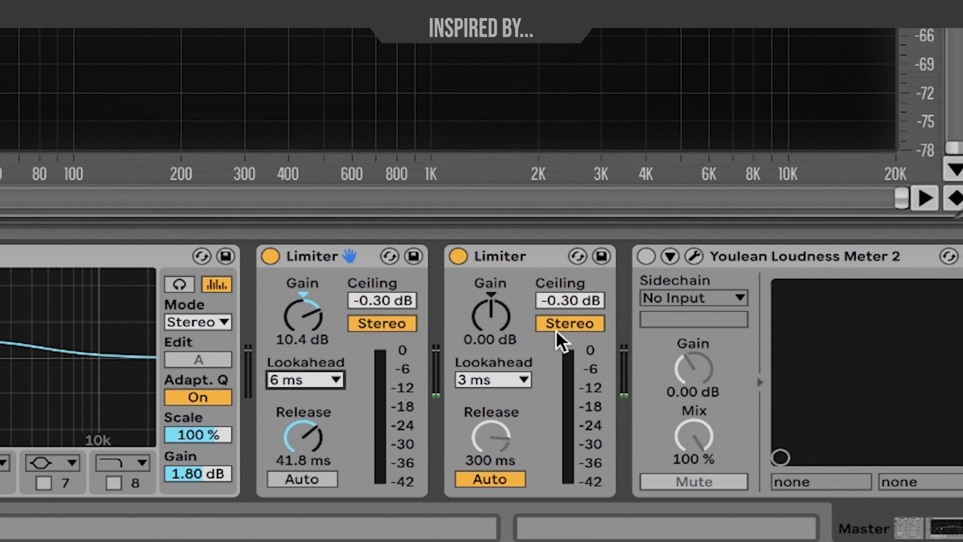
- Set the second Limiter's lookahead to 1.5 ms and ceiling to -1 dB, and raise its gain to 1.42 dB during playback
left_click(482, 379)
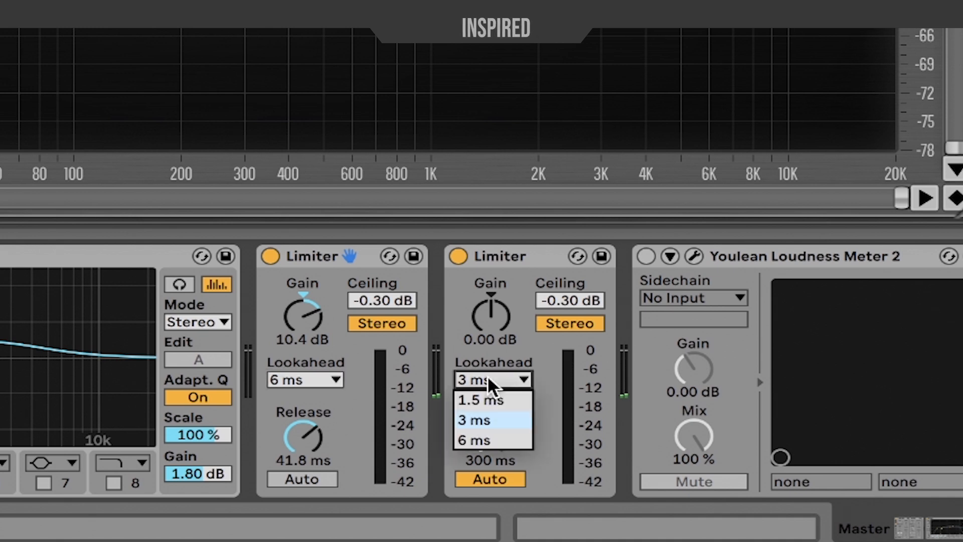
left_click(486, 394)
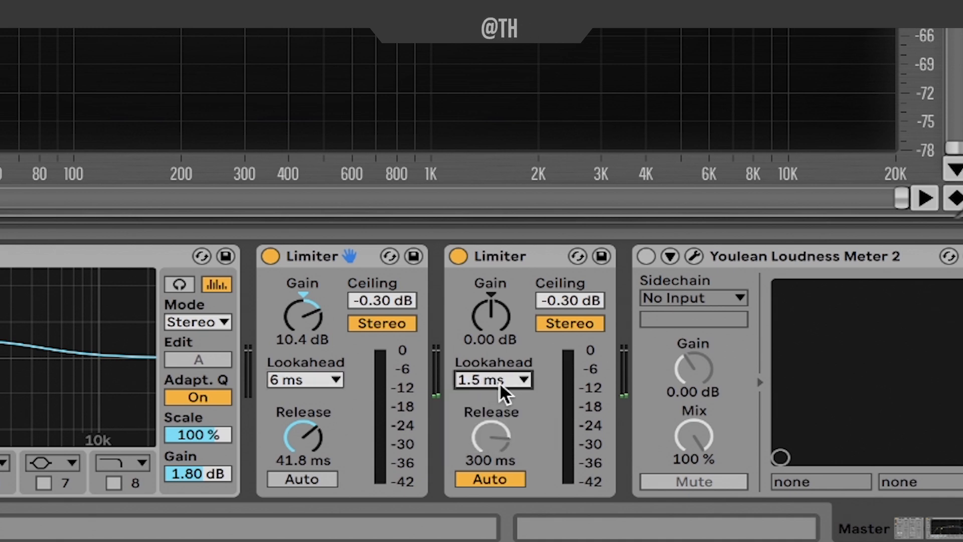
left_click_drag(559, 300, 561, 300)
type("-1")
key("Return")
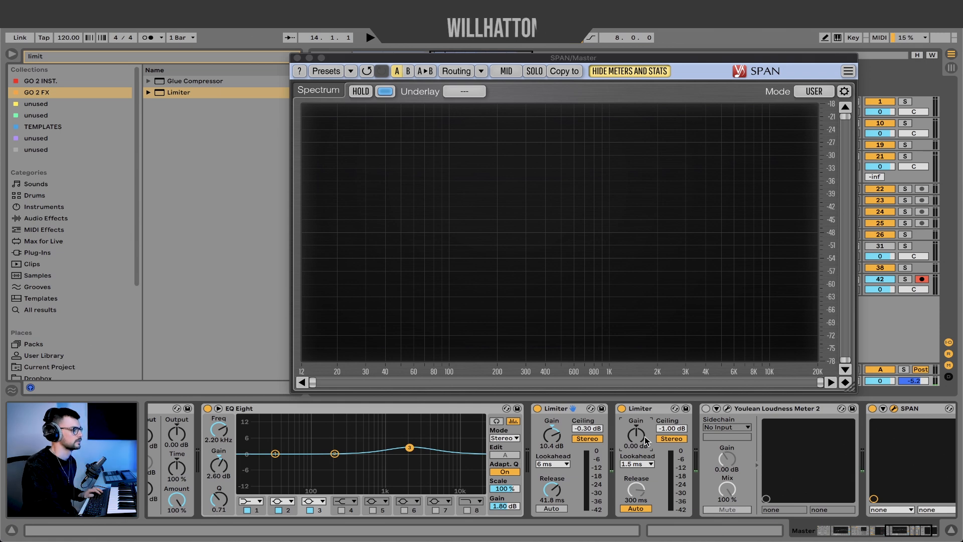
key("space")
left_click_drag(645, 436, 645, 426)
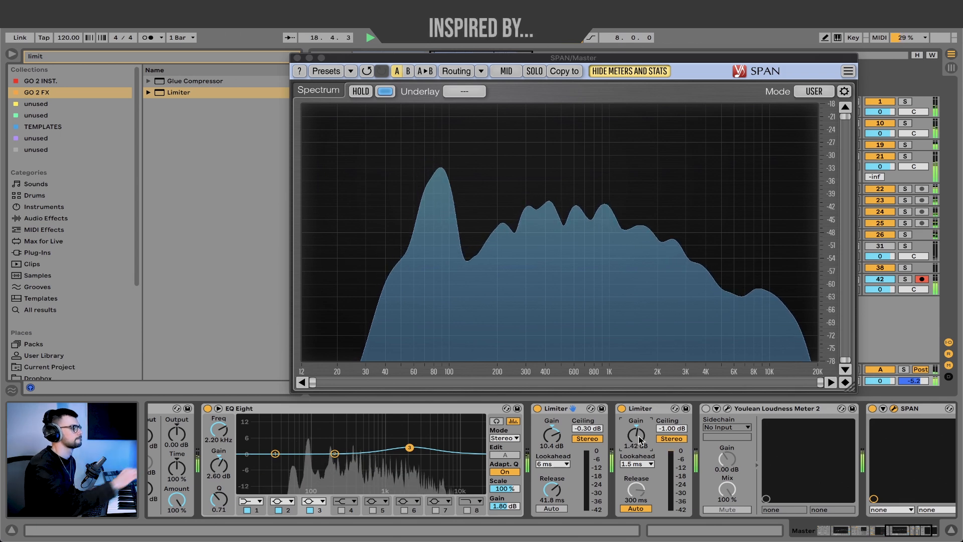
- Compare the track with all master processing devices active and bypassed, checking its loudness on the Youlean meter
scroll(639, 440, "left", 10)
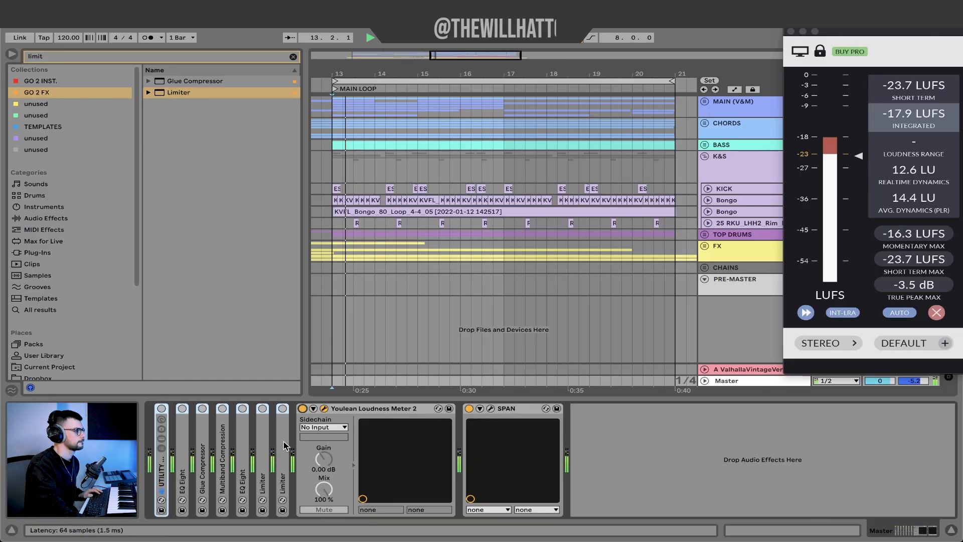
left_click(161, 409)
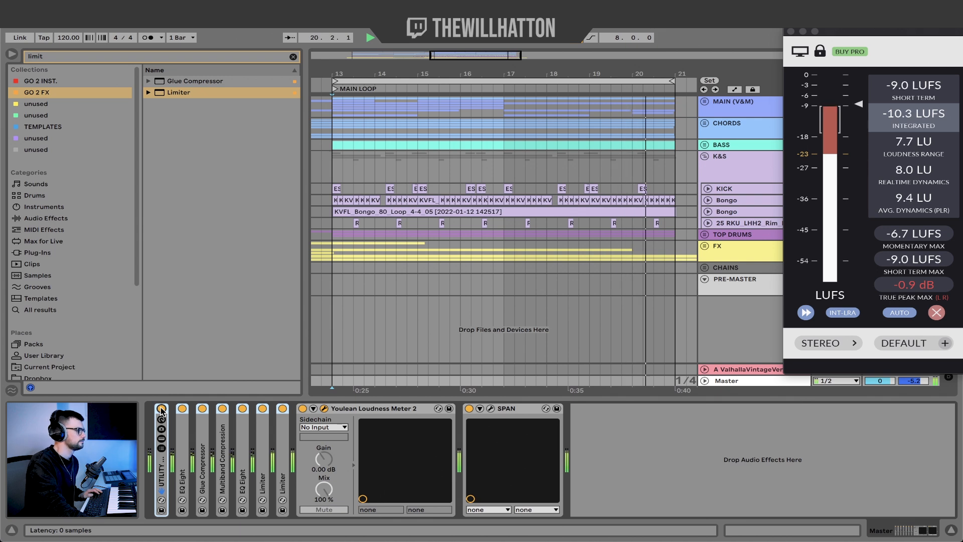
left_click(161, 408)
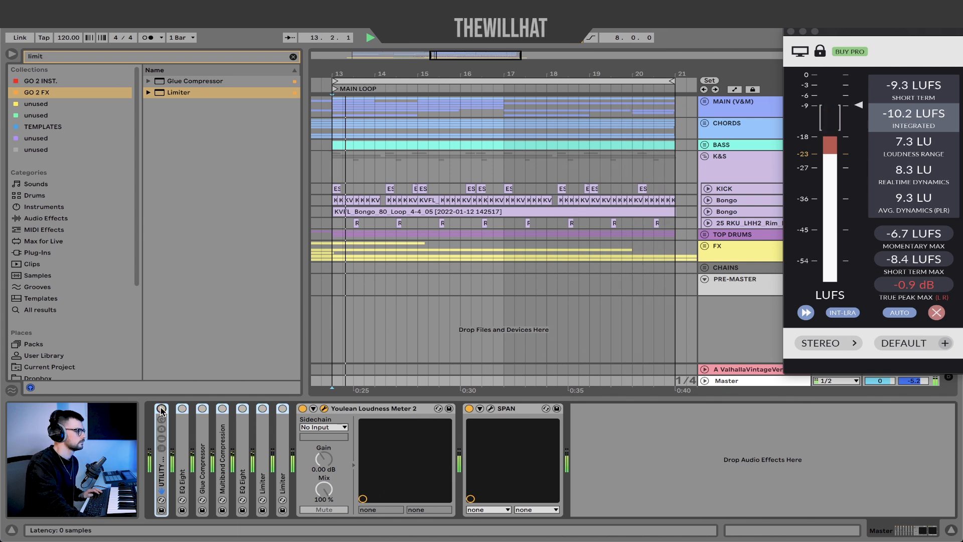